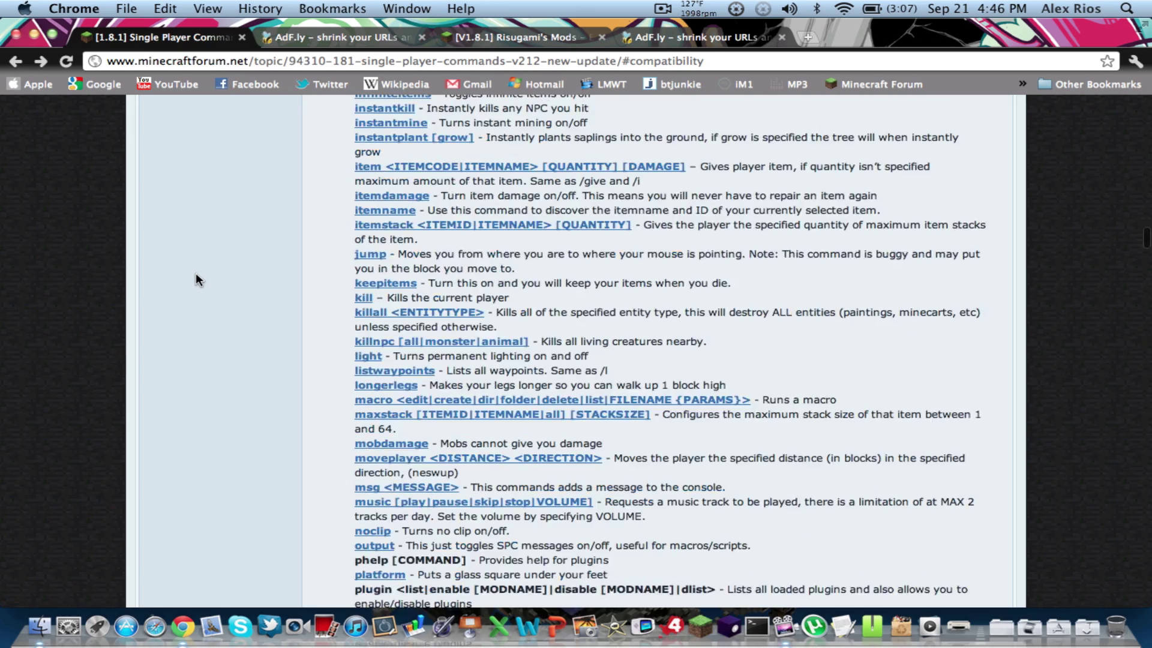
Review the Single Player Commands thread's command list, item codes, downloads, installation instructions and troubleshooting section.
scroll(196, 280, down, 20)
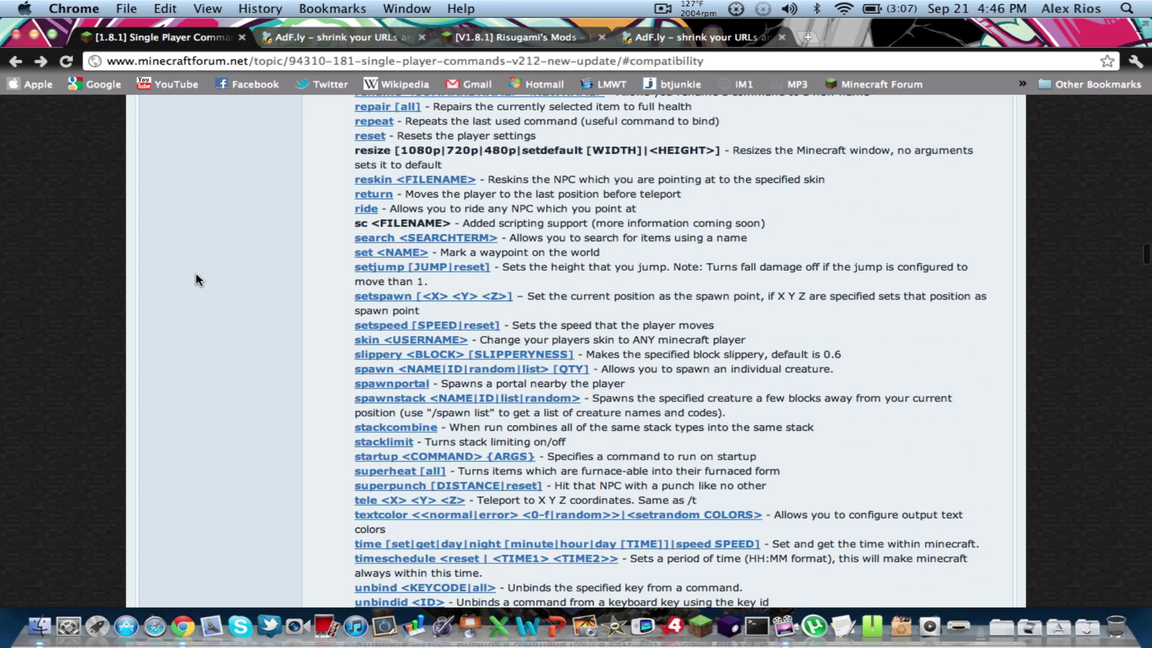
scroll(198, 280, down, 10)
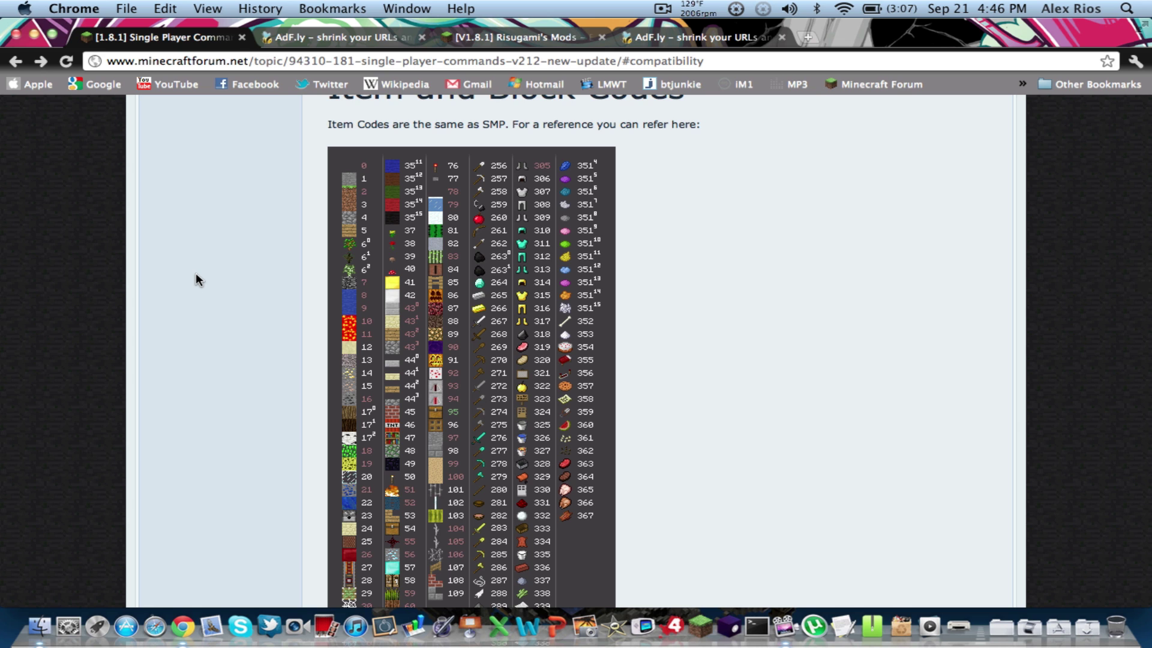
scroll(217, 328, down, 5)
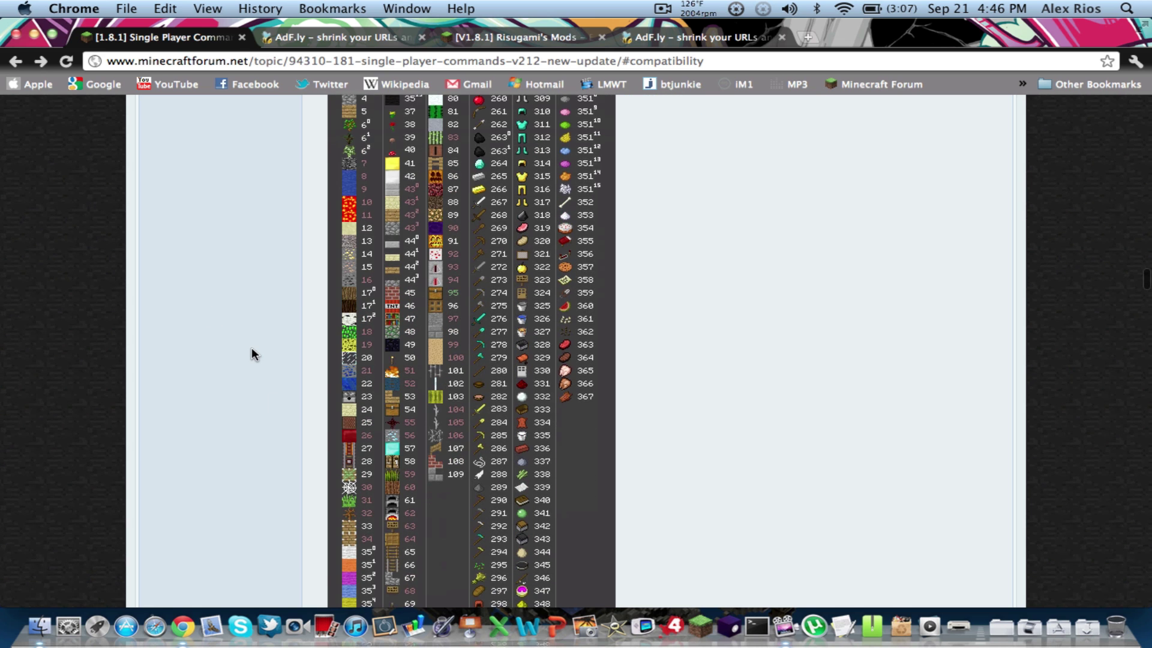
scroll(178, 326, down, 15)
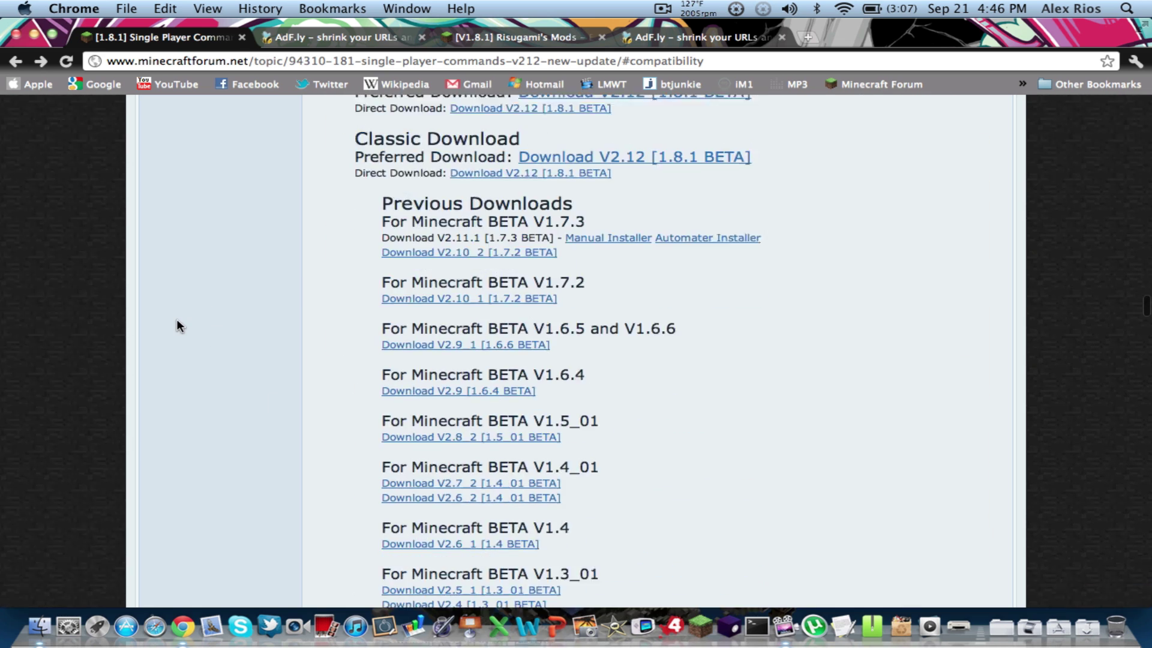
scroll(177, 321, down, 20)
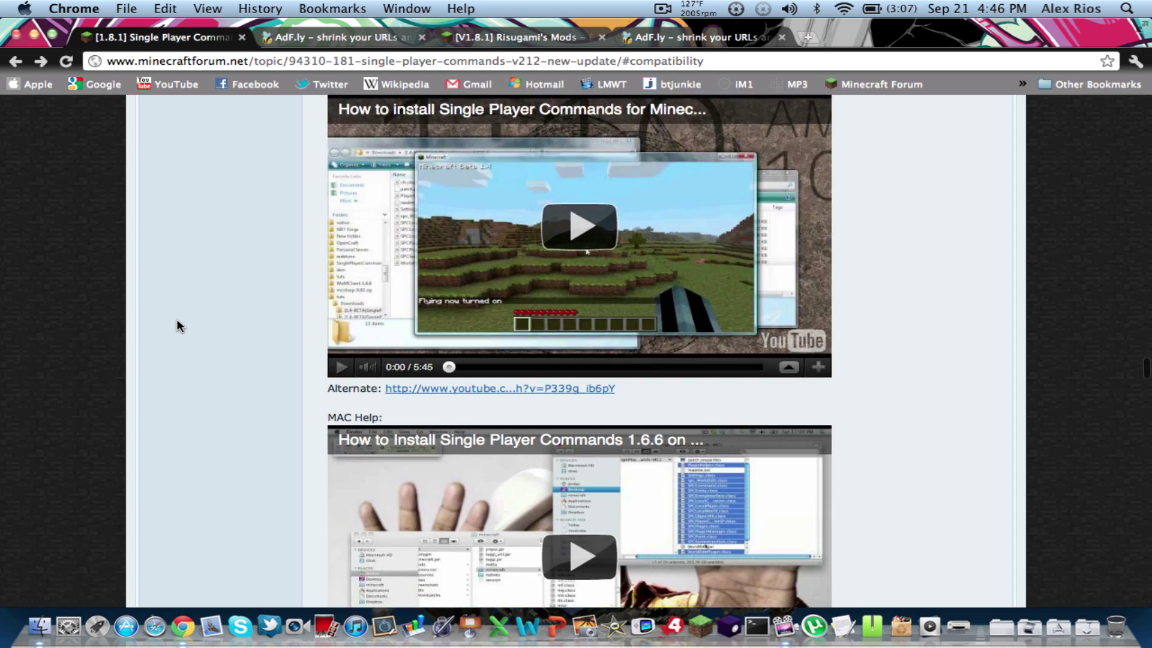
scroll(177, 325, down, 20)
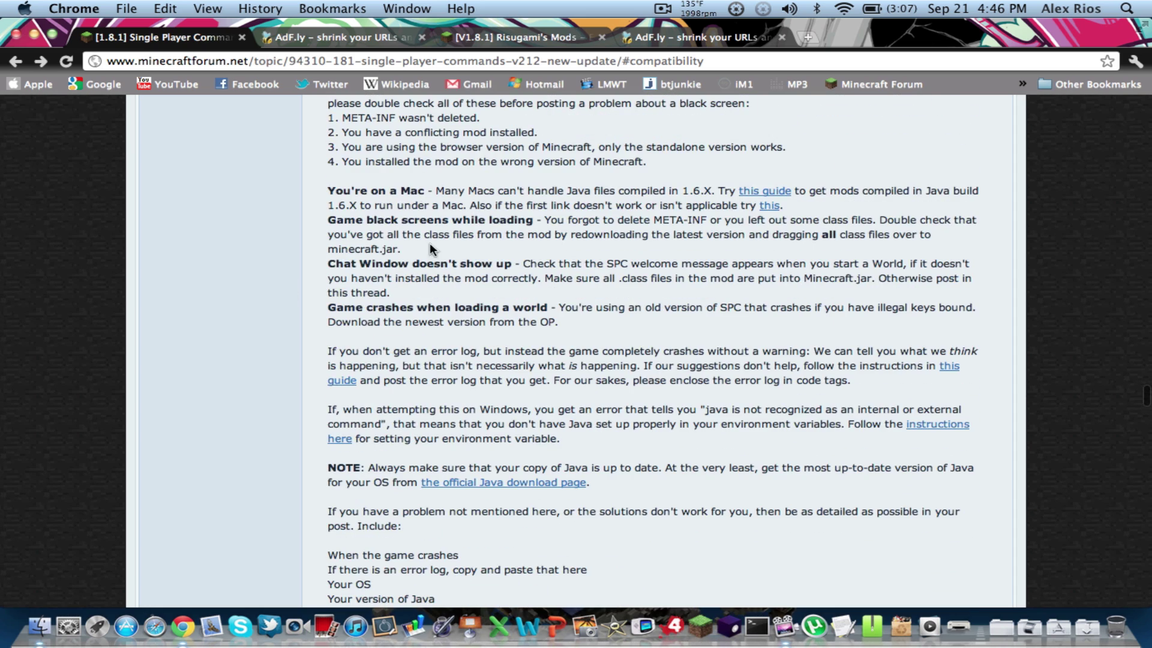
scroll(302, 293, up, 3)
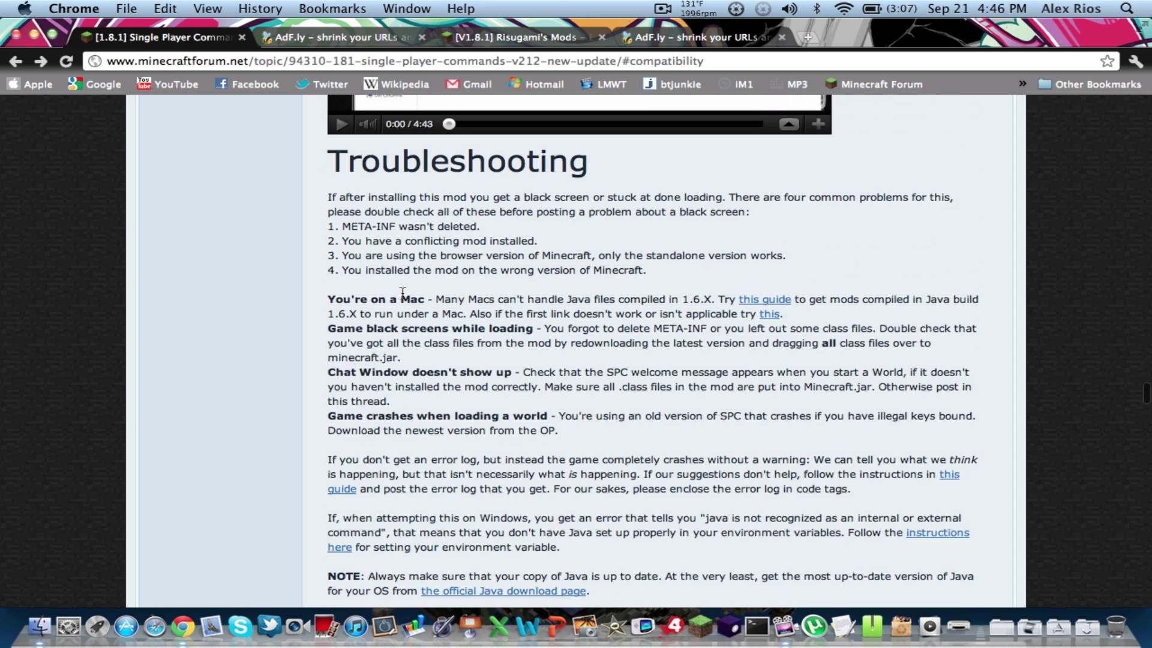
scroll(241, 280, up, 20)
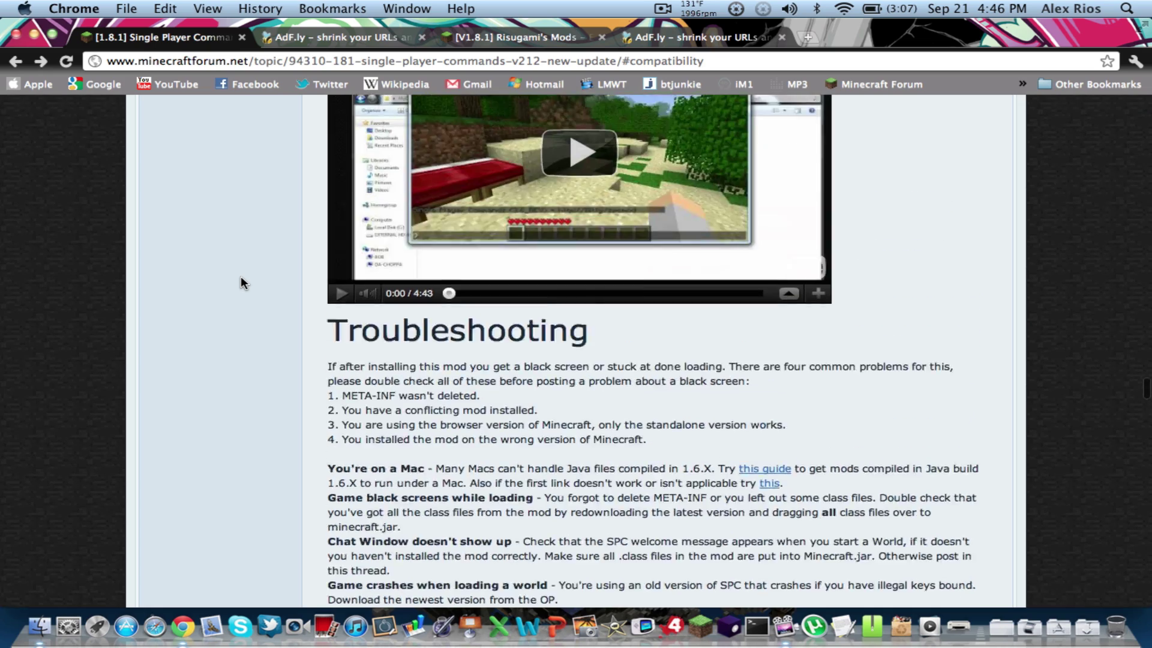
scroll(240, 276, up, 5)
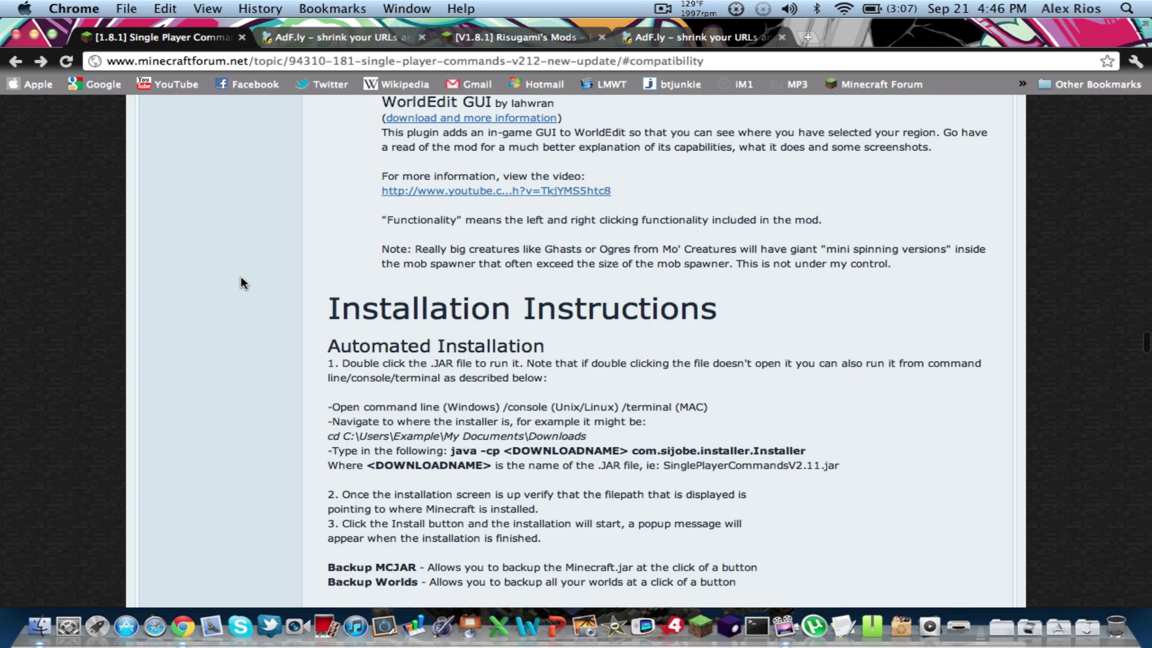
Switch to the Risugami's Mods forum thread and skim its introduction, FAQ and installation section.
click(518, 37)
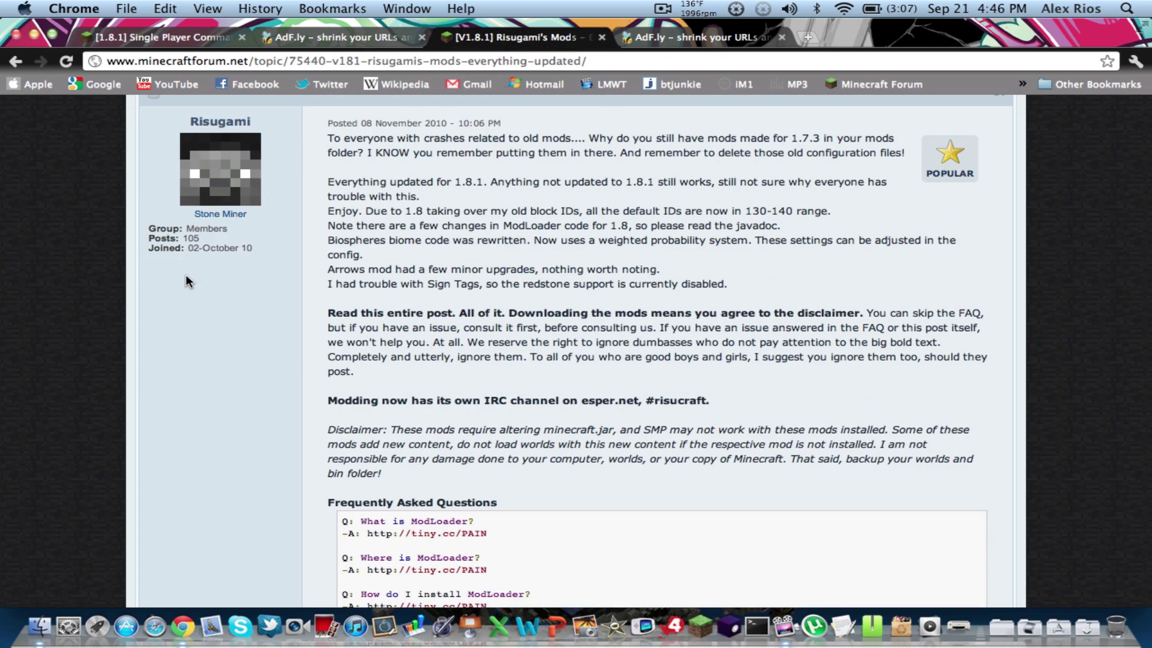
scroll(204, 283, down, 10)
scroll(285, 223, down, 13)
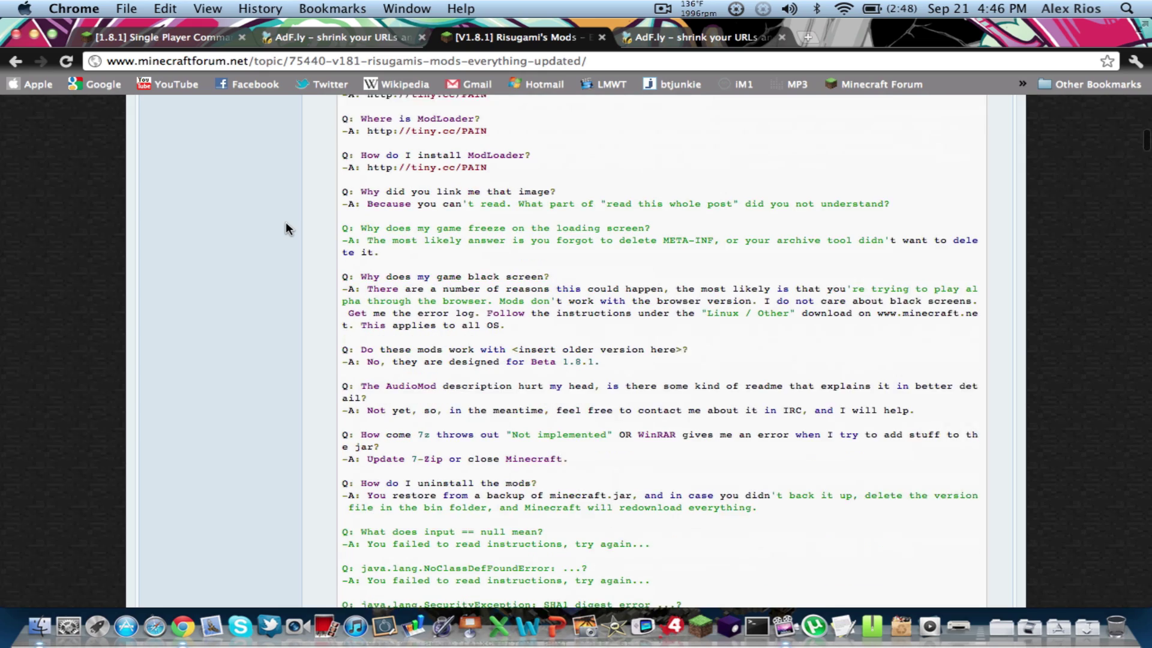
scroll(376, 271, up, 4)
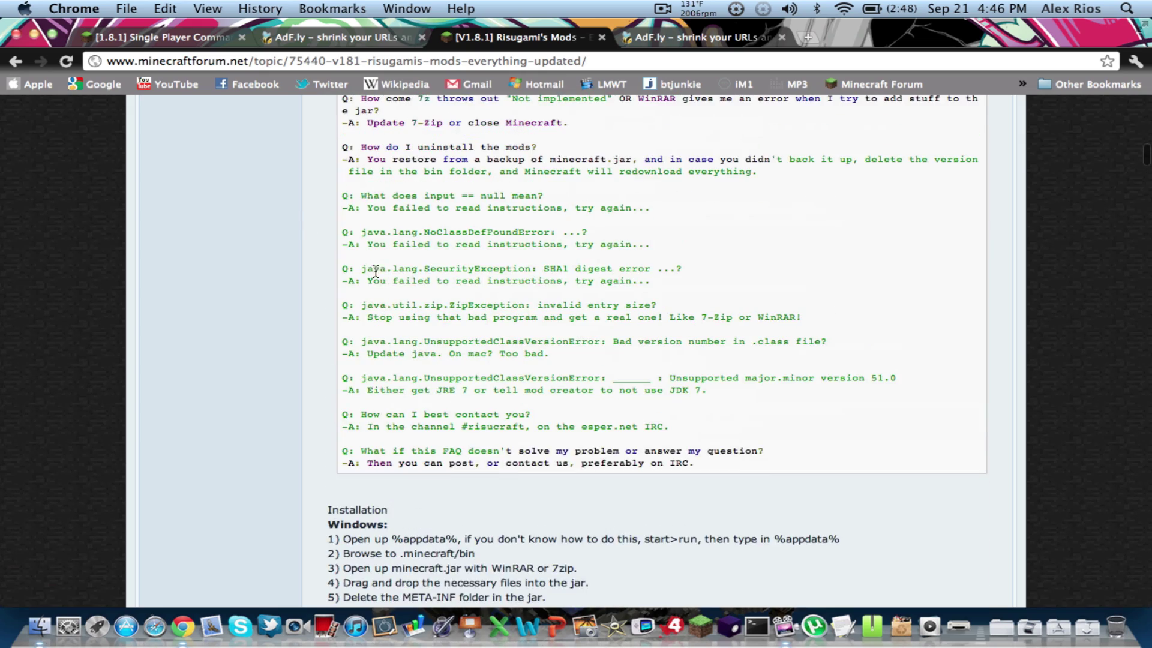
scroll(253, 218, up, 6)
scroll(253, 214, up, 5)
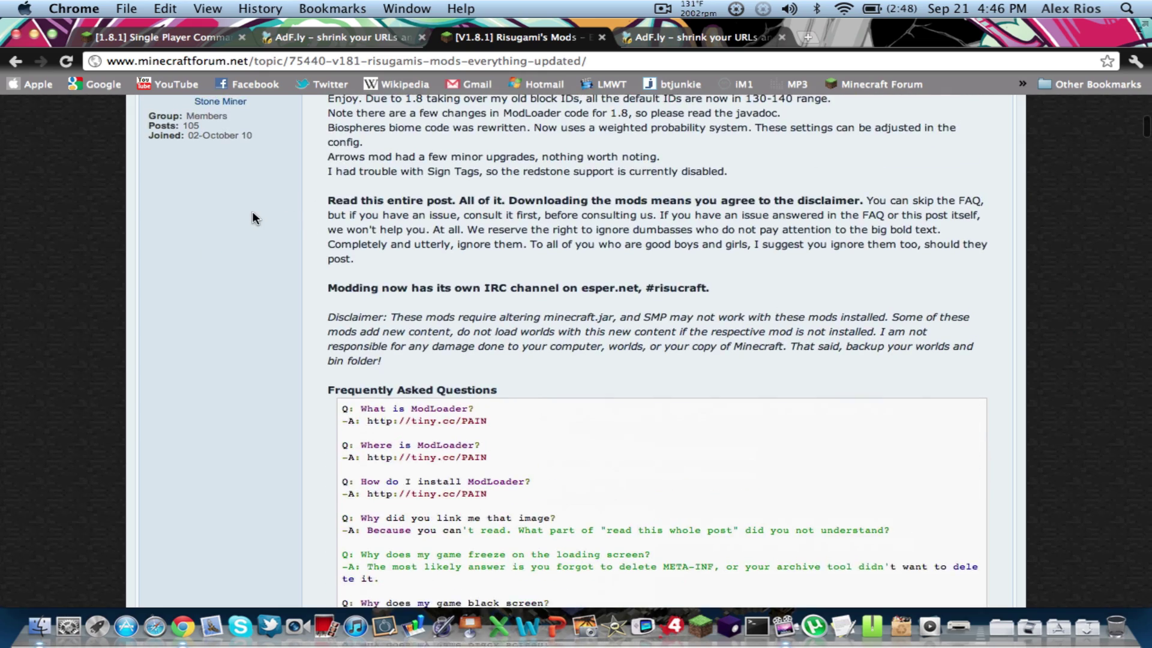
scroll(195, 249, up, 5)
scroll(90, 300, up, 3)
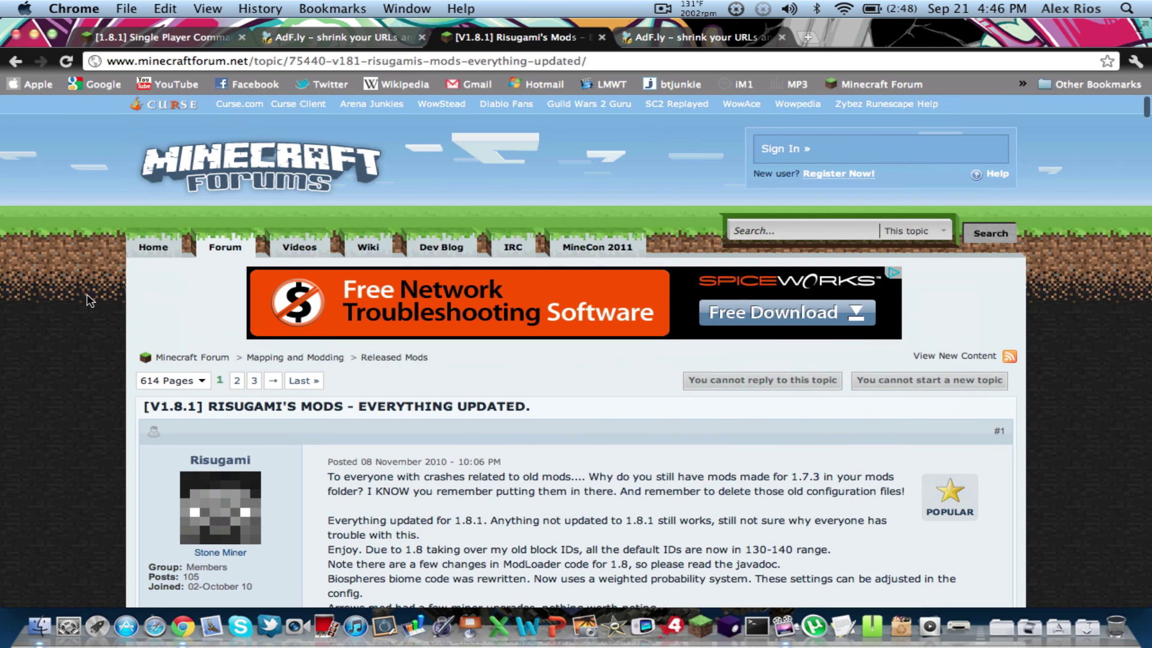
Find the ModLoader Beta 1.8.1 entry with its download links in the Risugami's Mods thread.
scroll(90, 300, down, 4)
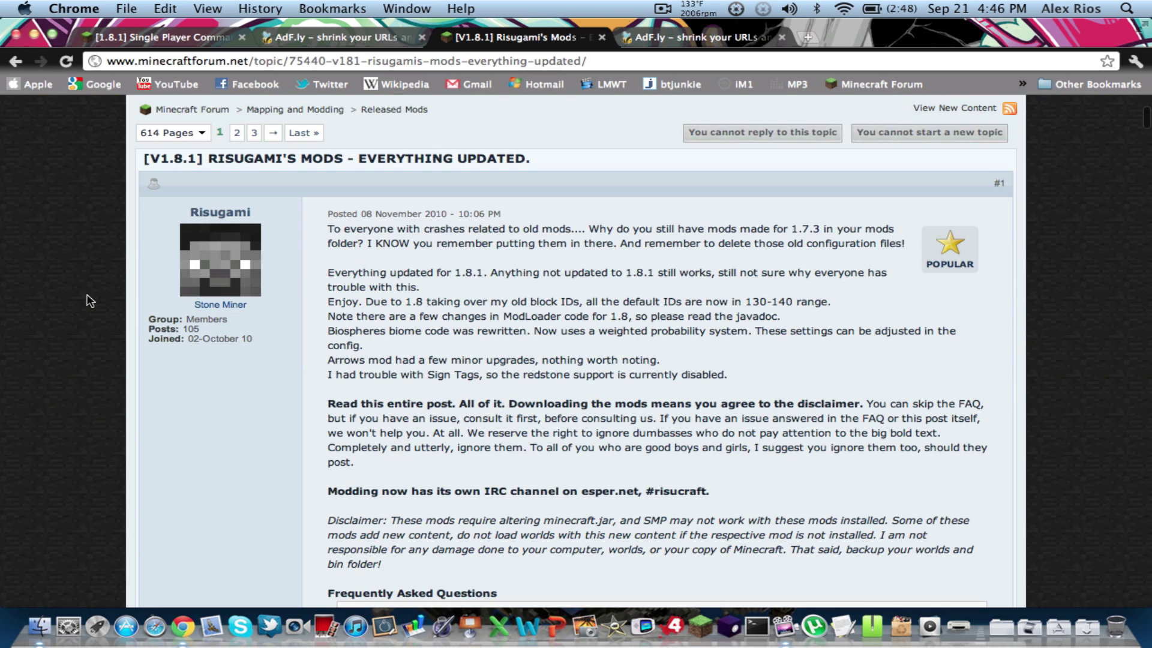
scroll(82, 375, down, 5)
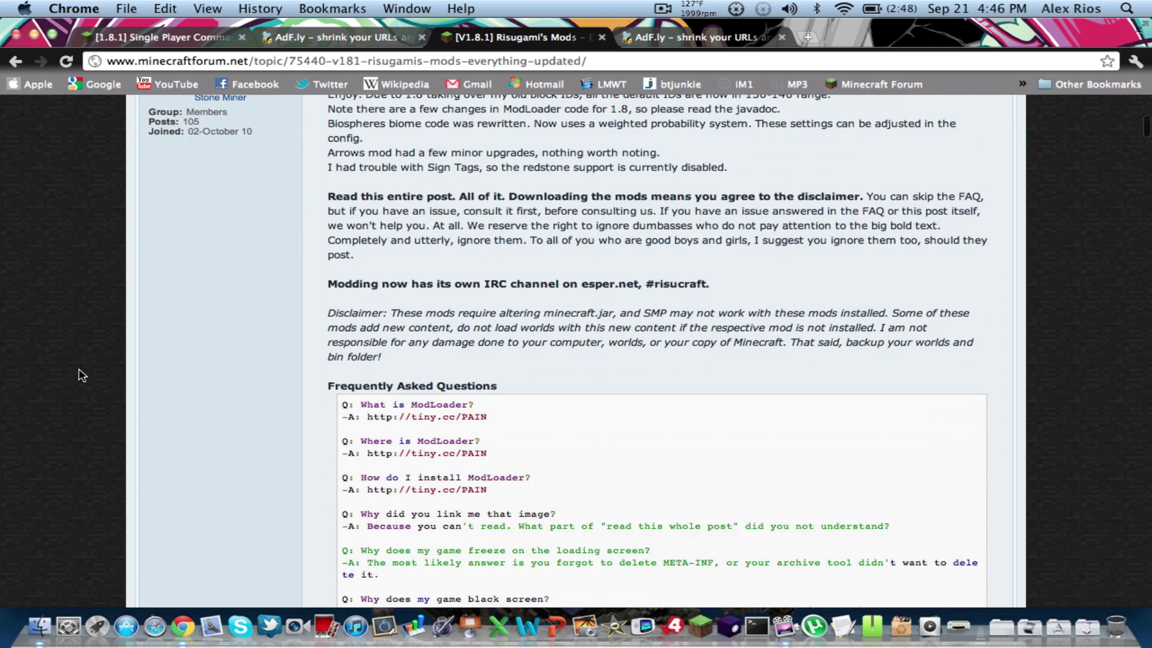
scroll(83, 375, down, 15)
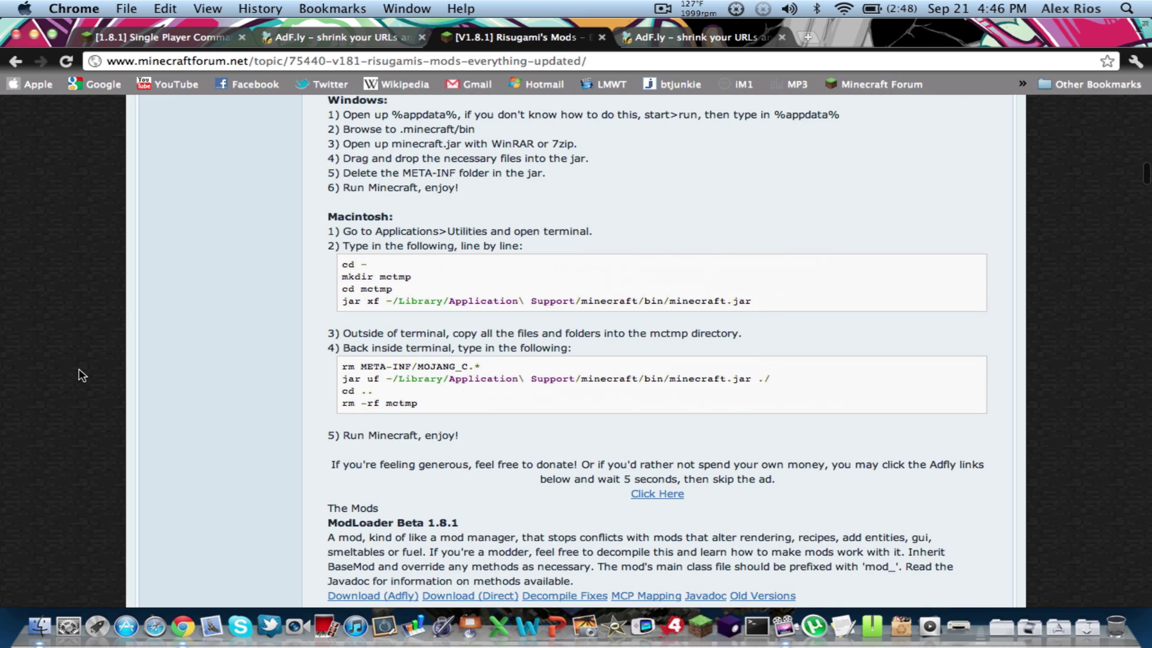
scroll(82, 375, down, 6)
scroll(193, 294, up, 2)
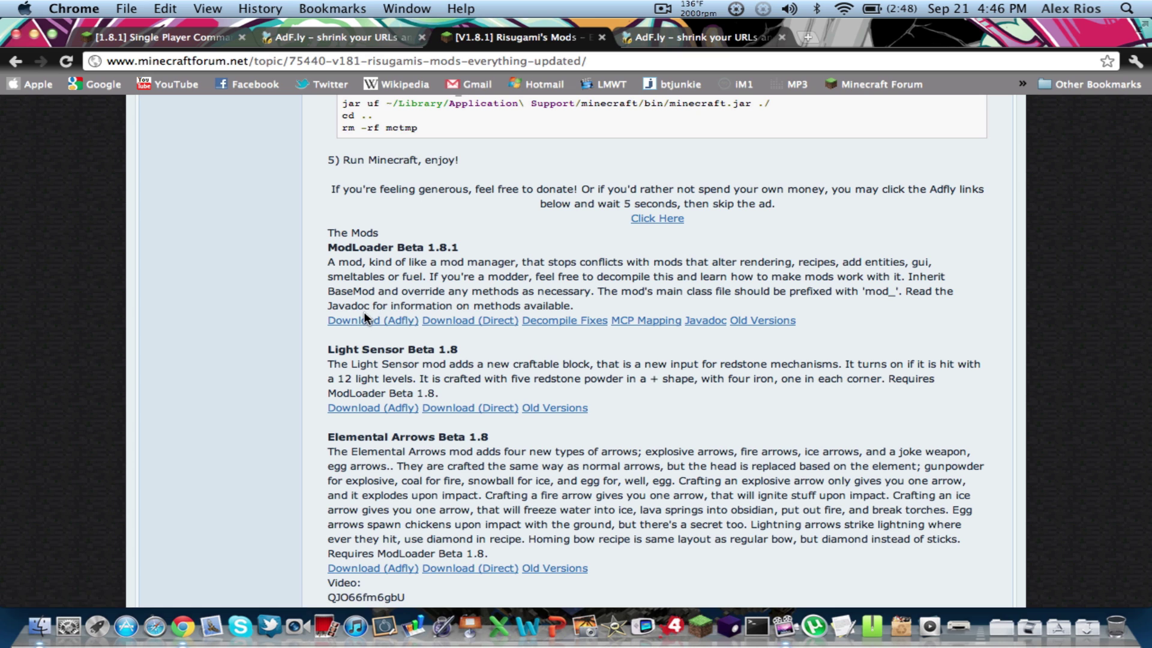
View the AdF.ly page for the mod download, check the Single Player Commands thread, and return to the Risugami's Mods thread.
click(678, 39)
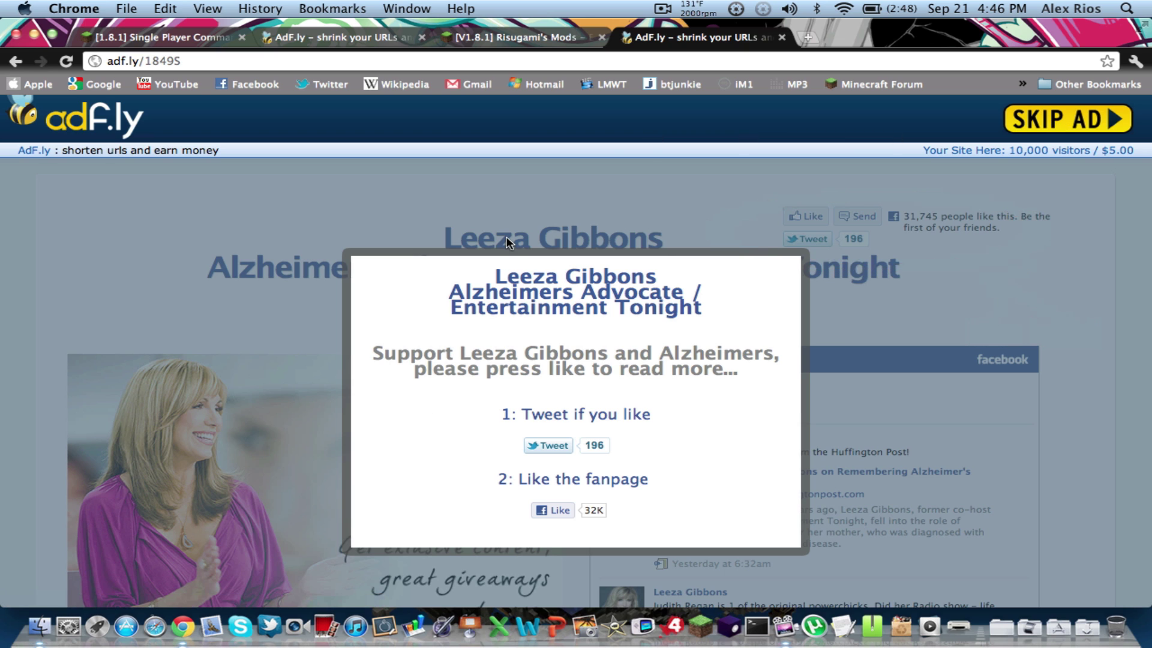
click(179, 40)
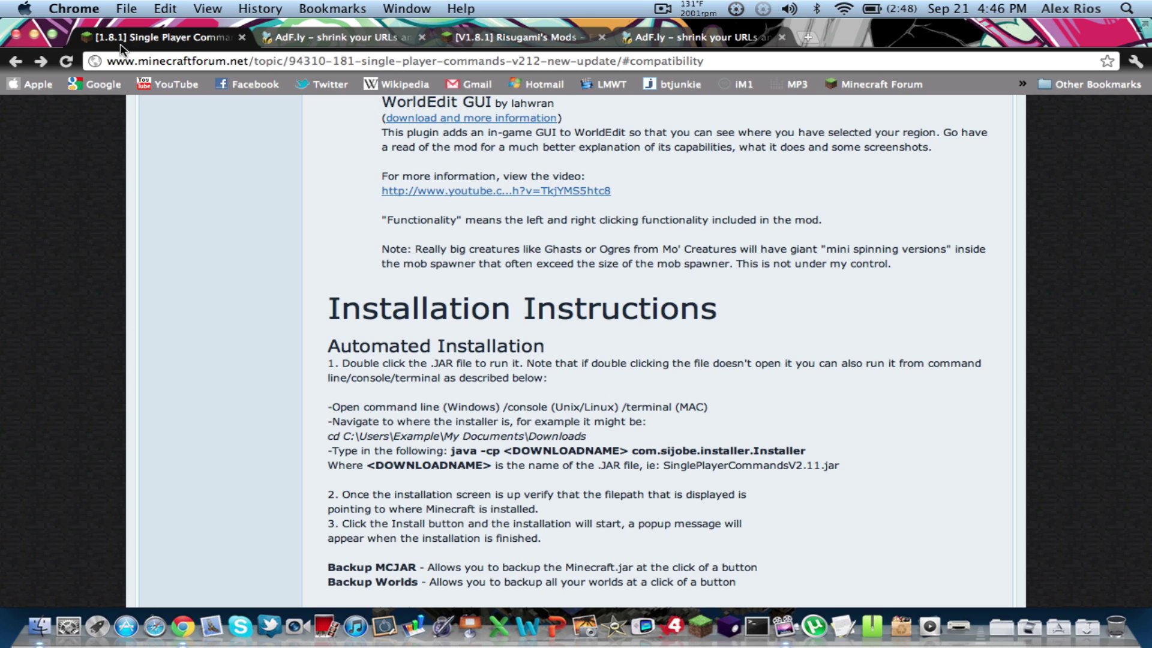
click(697, 37)
click(561, 41)
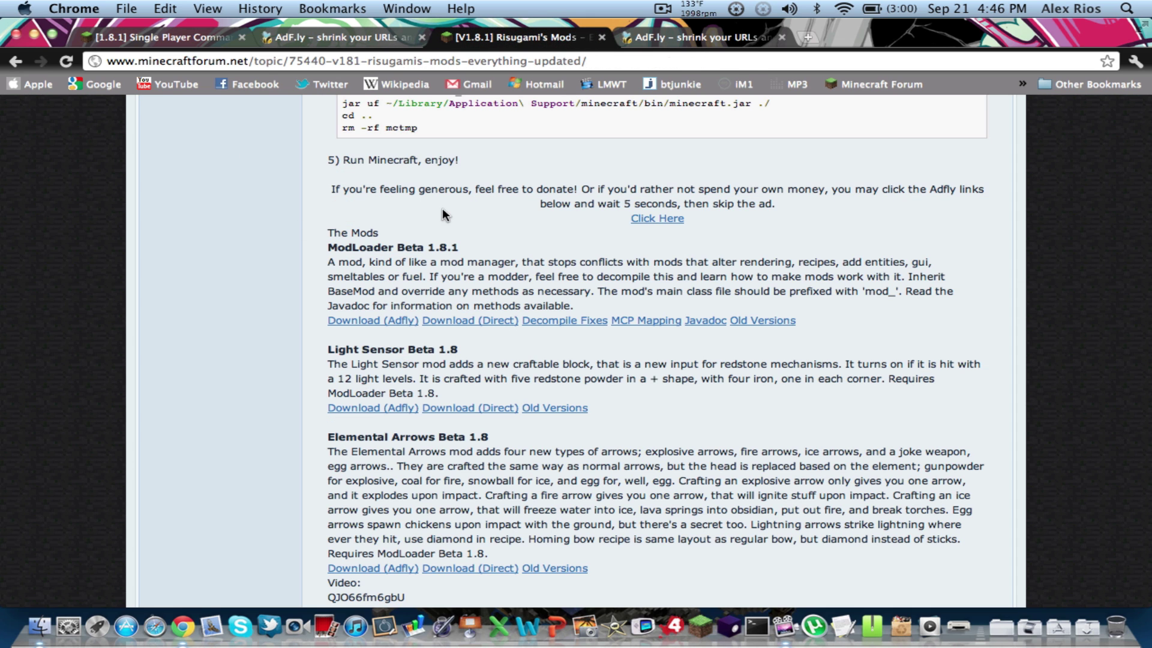
Minimize the browser window and show the Downloads folder in Finder.
click(34, 35)
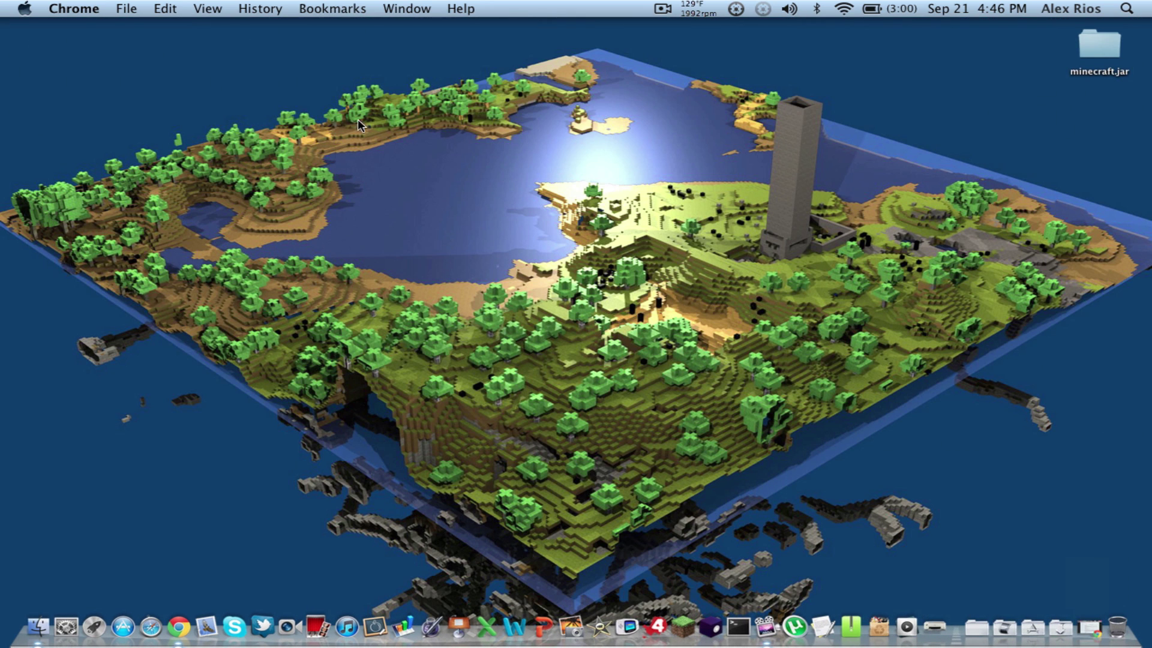
click(44, 615)
click(195, 263)
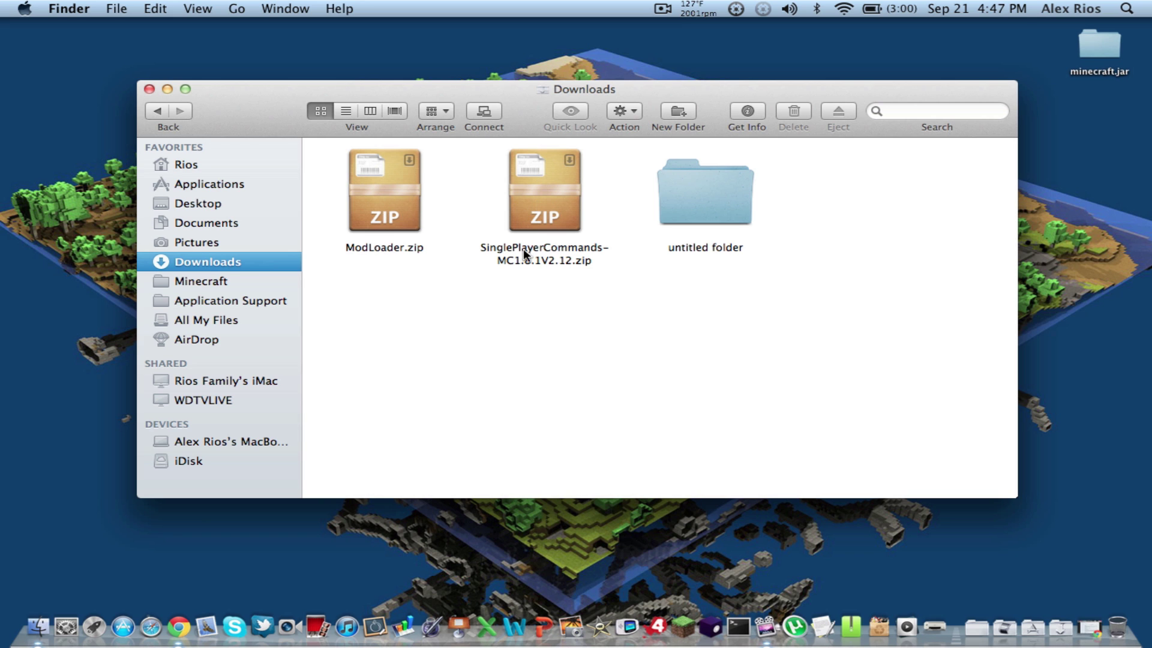
Extract ModLoader.zip and SinglePlayerCommands-MC1.8.1V2.12.zip in the Downloads folder.
double_click(409, 205)
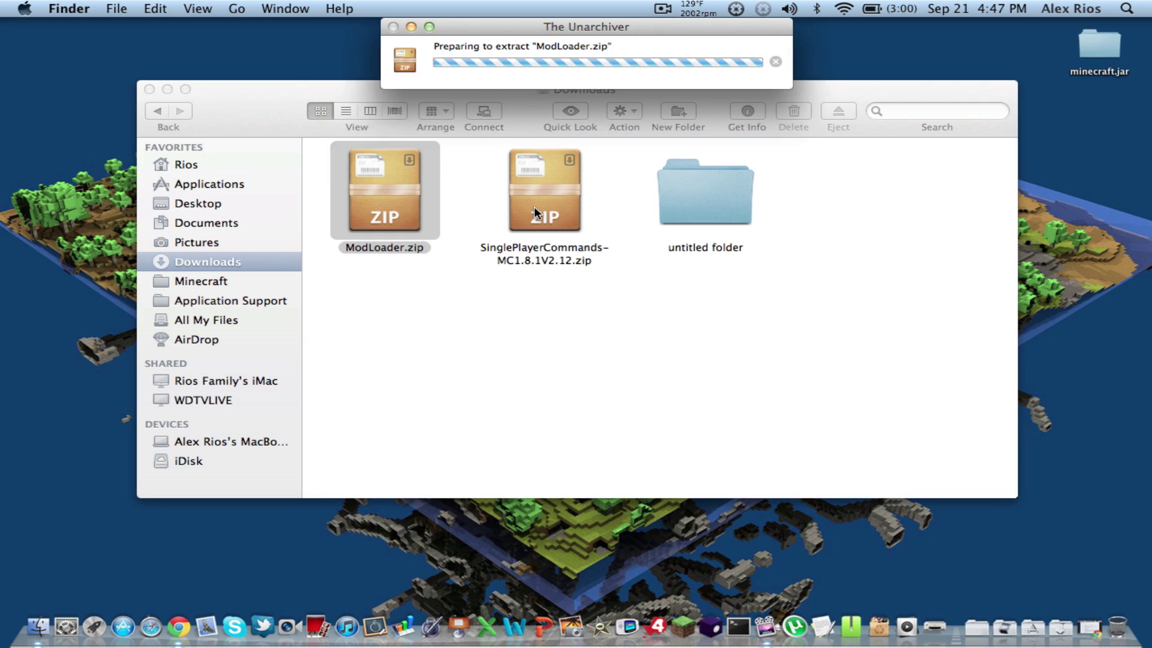
double_click(534, 207)
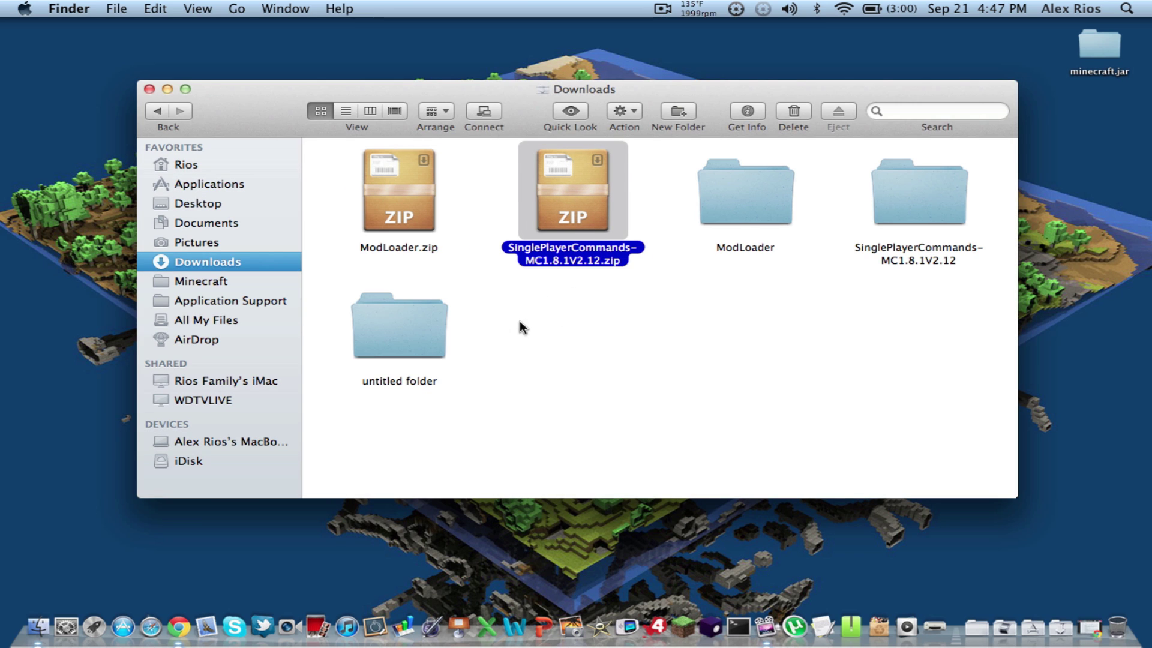
click(585, 313)
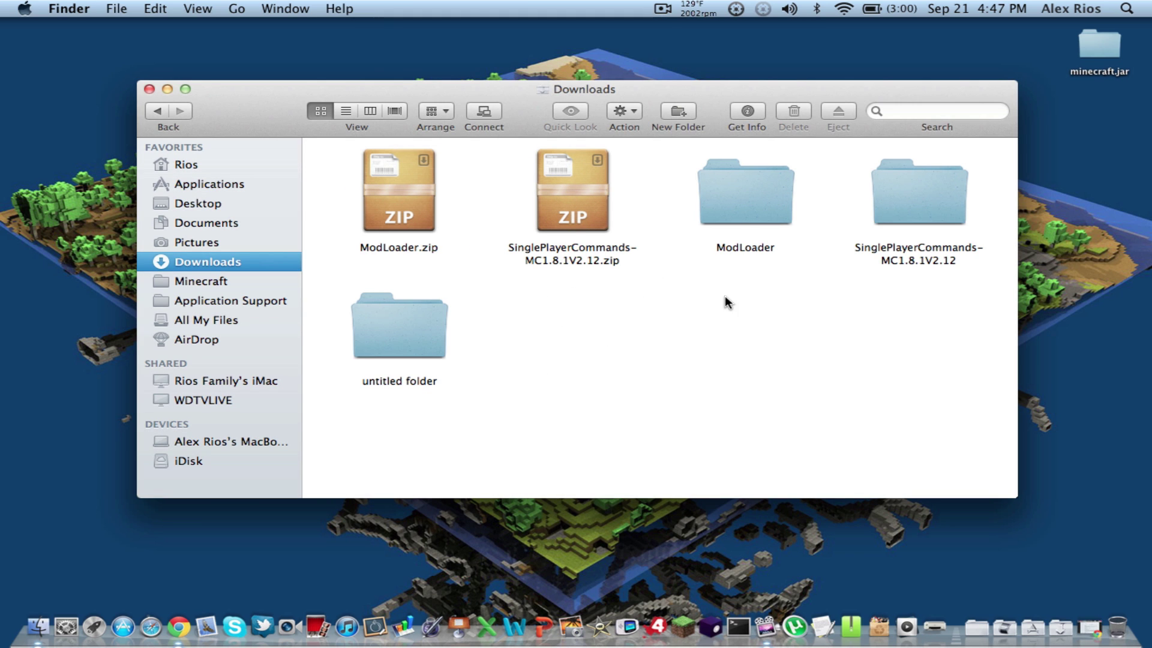
Delete the ModLoader and SinglePlayerCommands-MC1.8.1V2.12 zip archives from Downloads, keeping the extracted folders.
click(580, 195)
click(617, 307)
drag(659, 282, 351, 186)
click(558, 279)
click(577, 193)
super+click(387, 207)
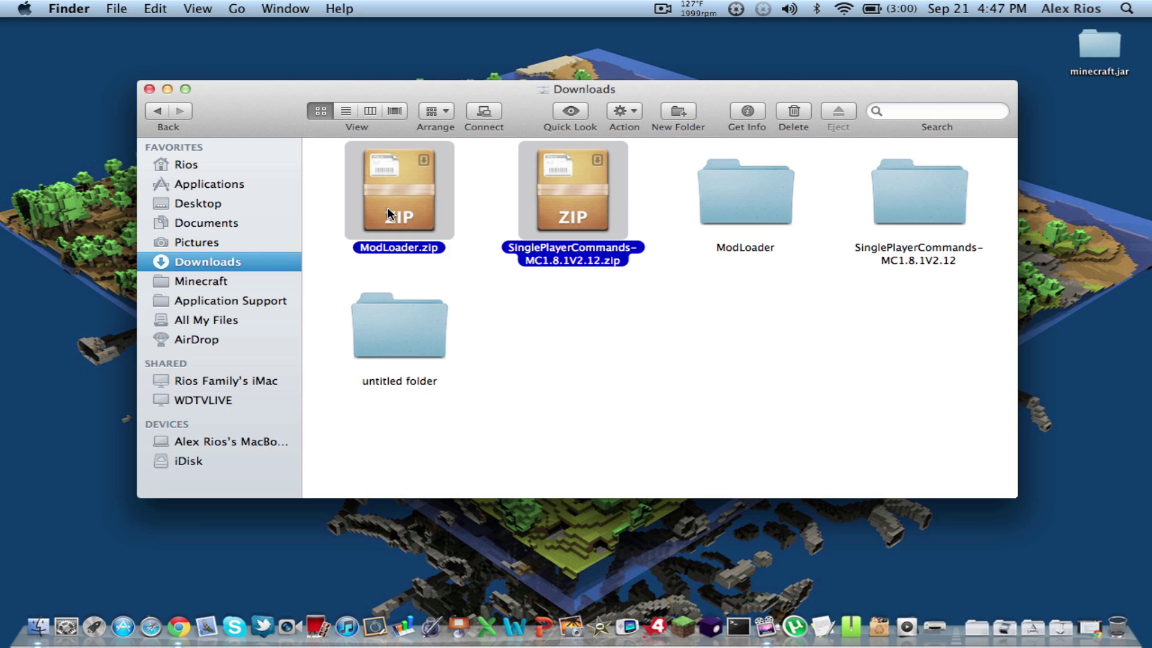
click(793, 111)
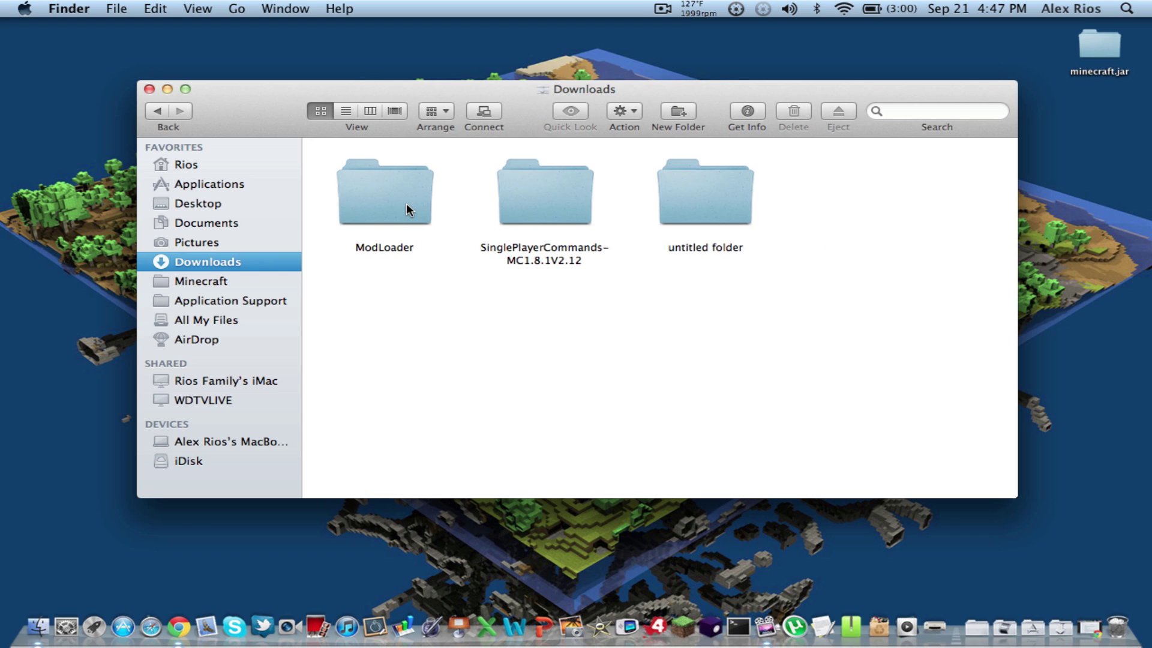
Open the hidden Library folder of the home directory and go into its Application Support folder.
click(197, 167)
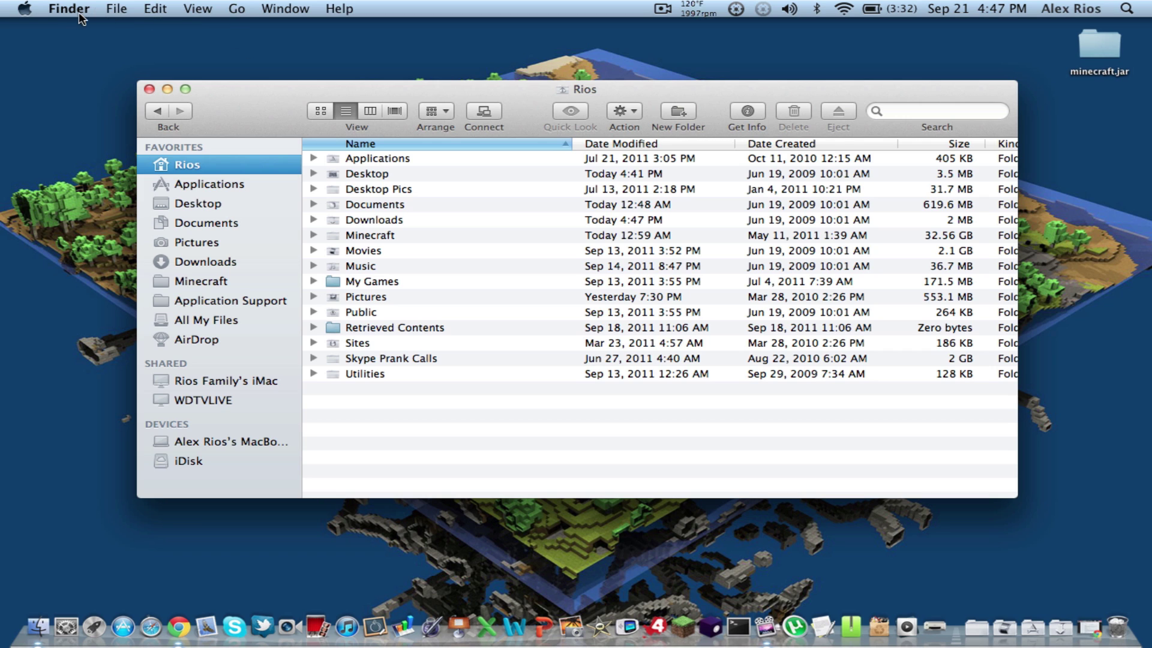
click(237, 8)
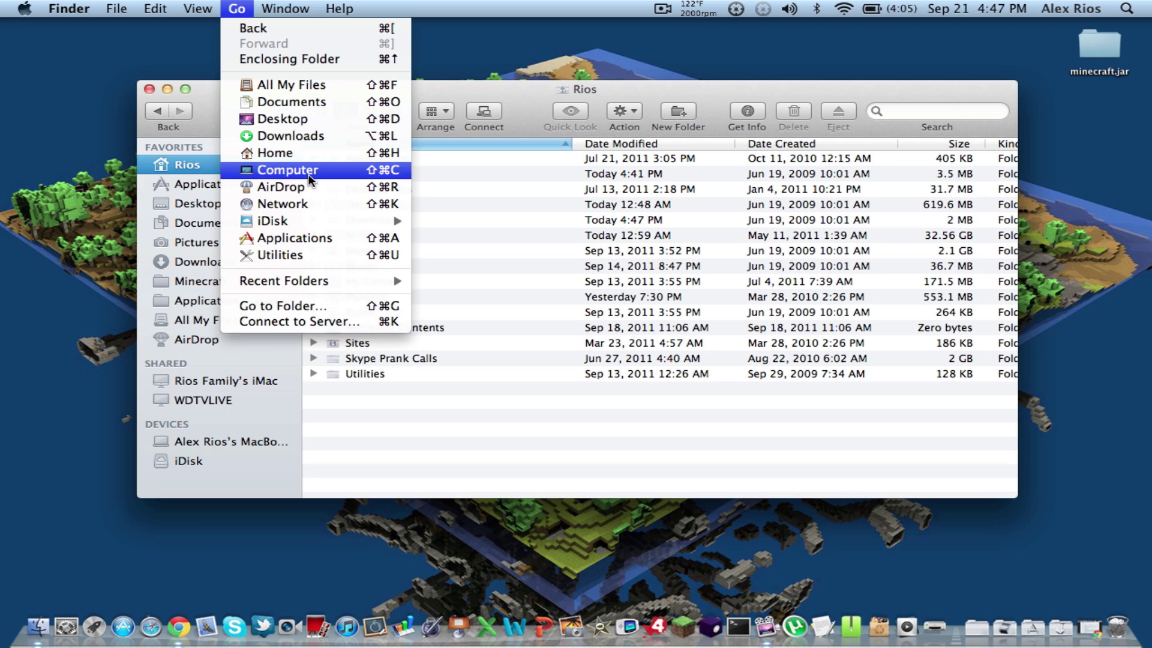
key(alt)
key(alt)
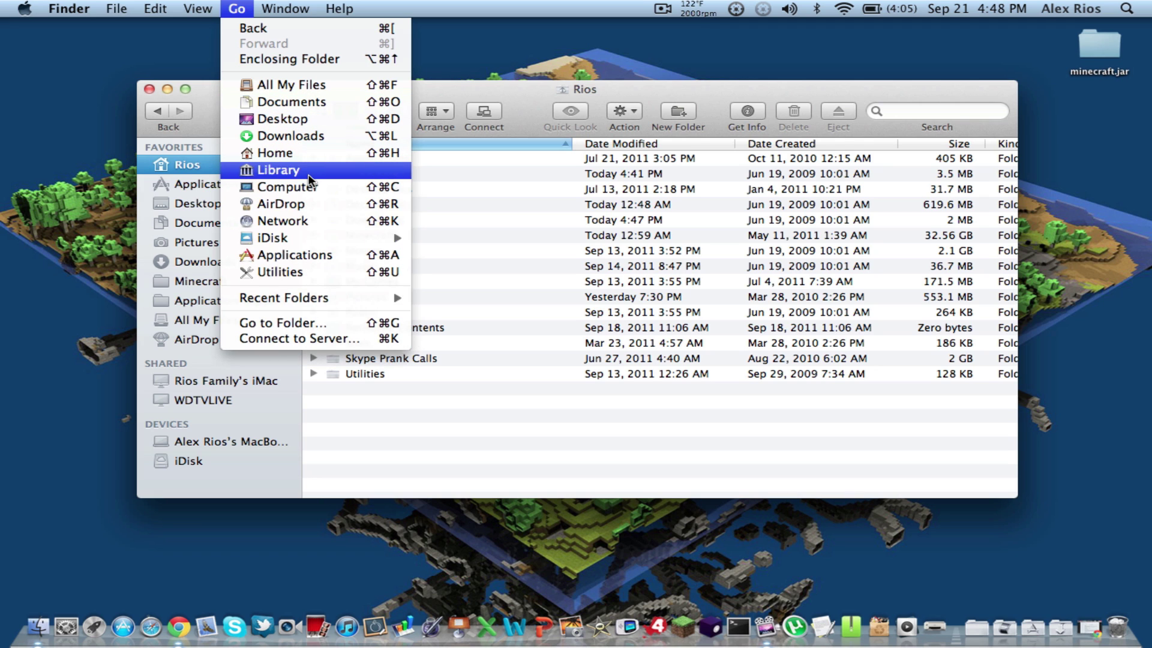
key(alt)
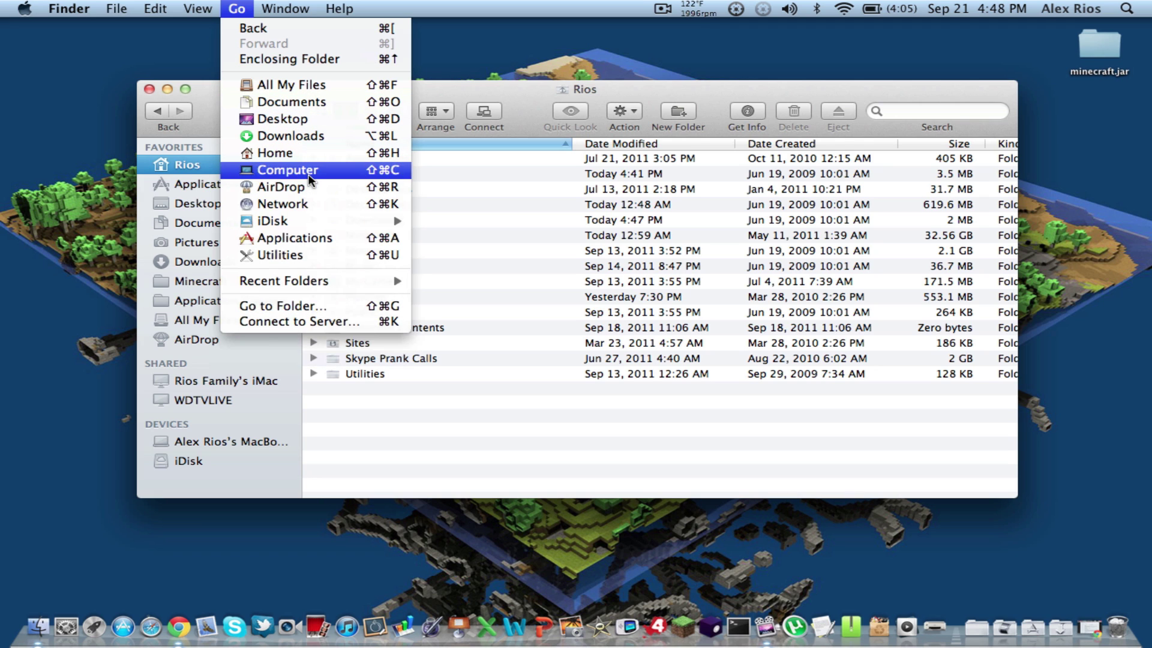
alt+click(310, 176)
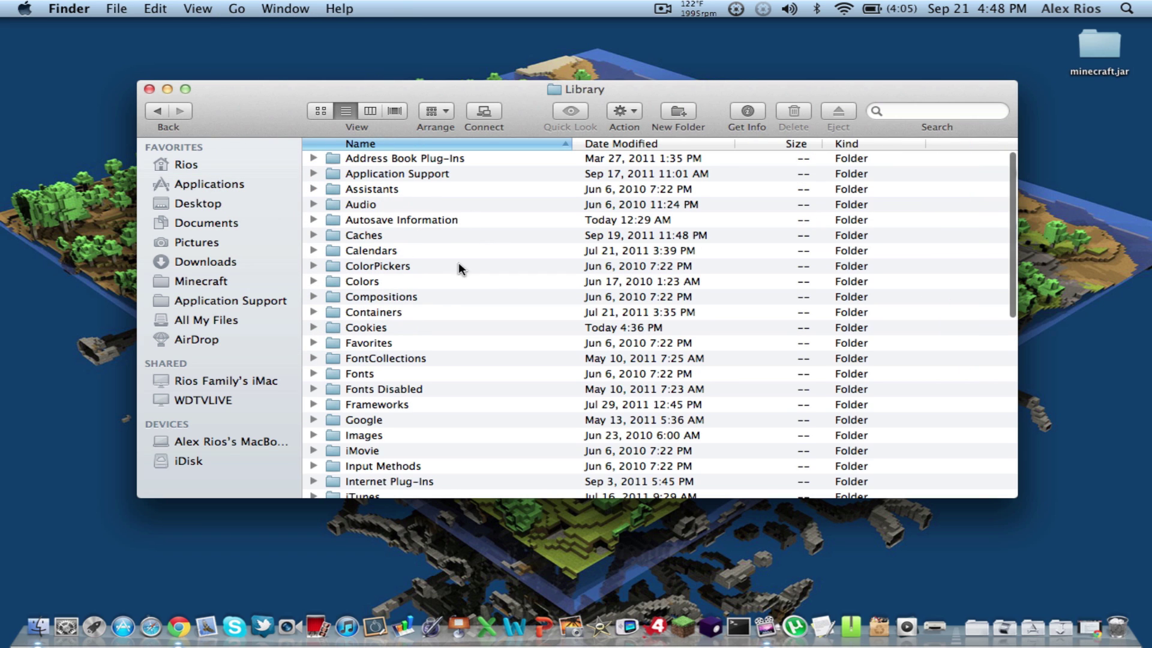
double_click(391, 174)
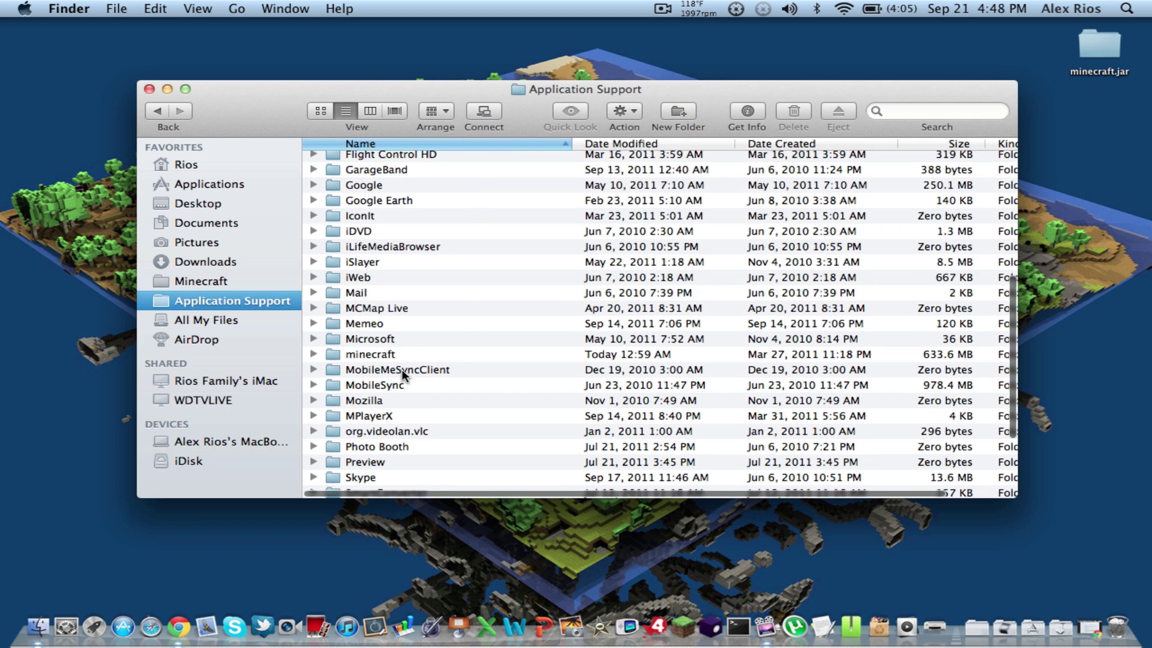
scroll(480, 296, up, 8)
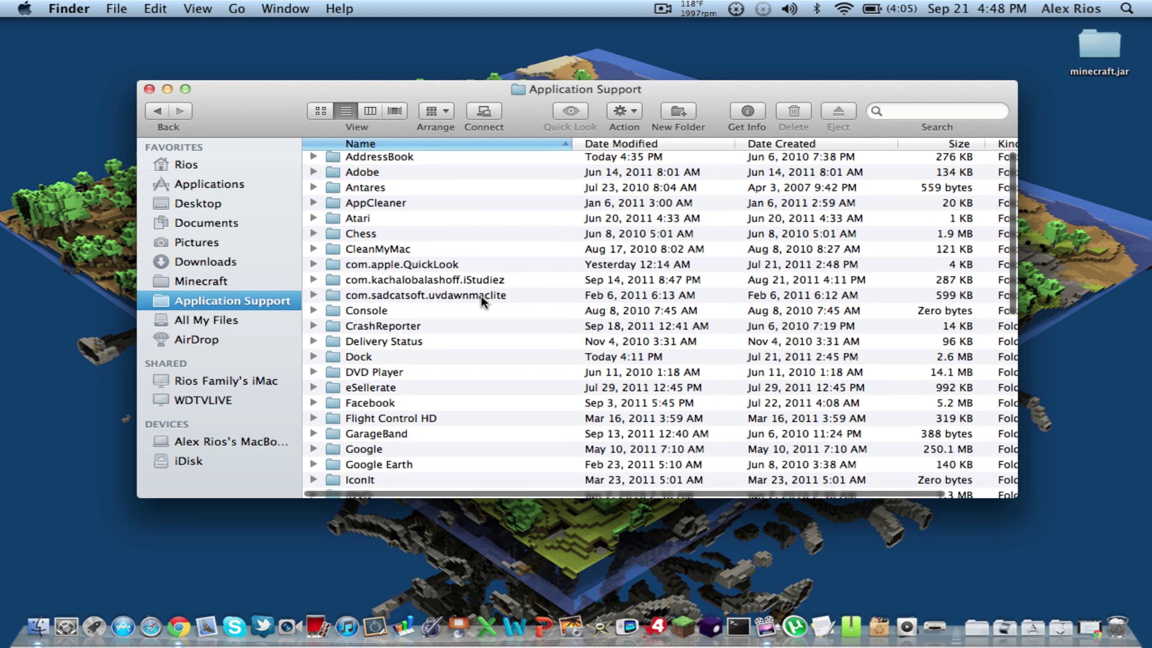
Open the minecraft folder inside Application Support and go into its bin folder.
scroll(480, 295, down, 7)
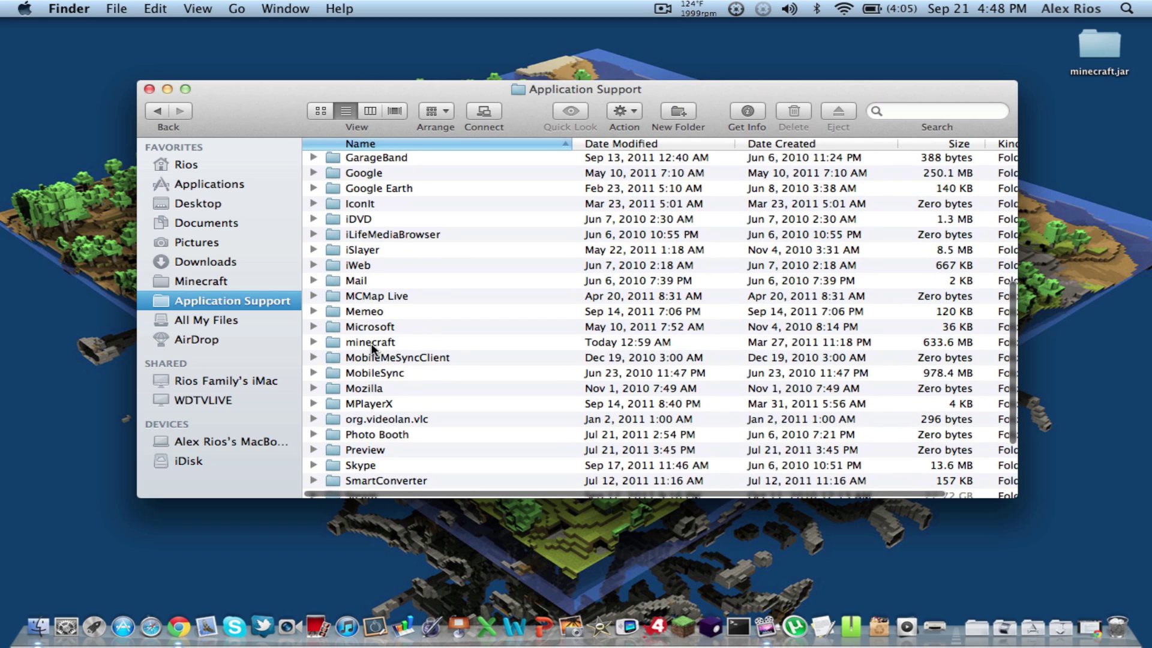
click(398, 341)
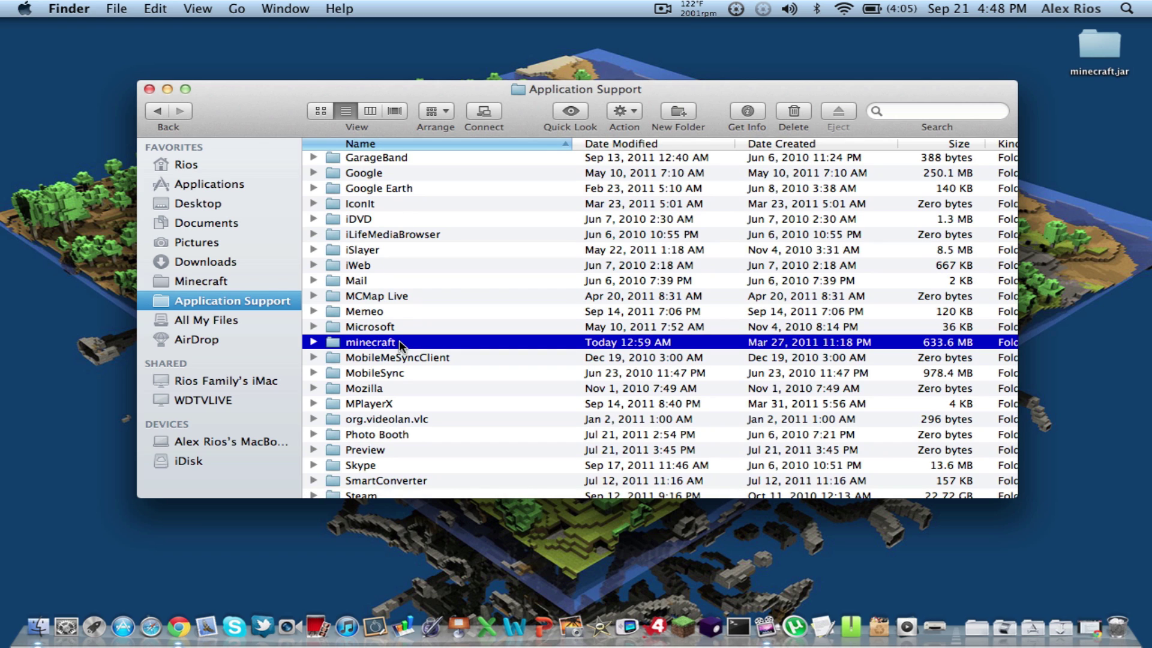
double_click(422, 342)
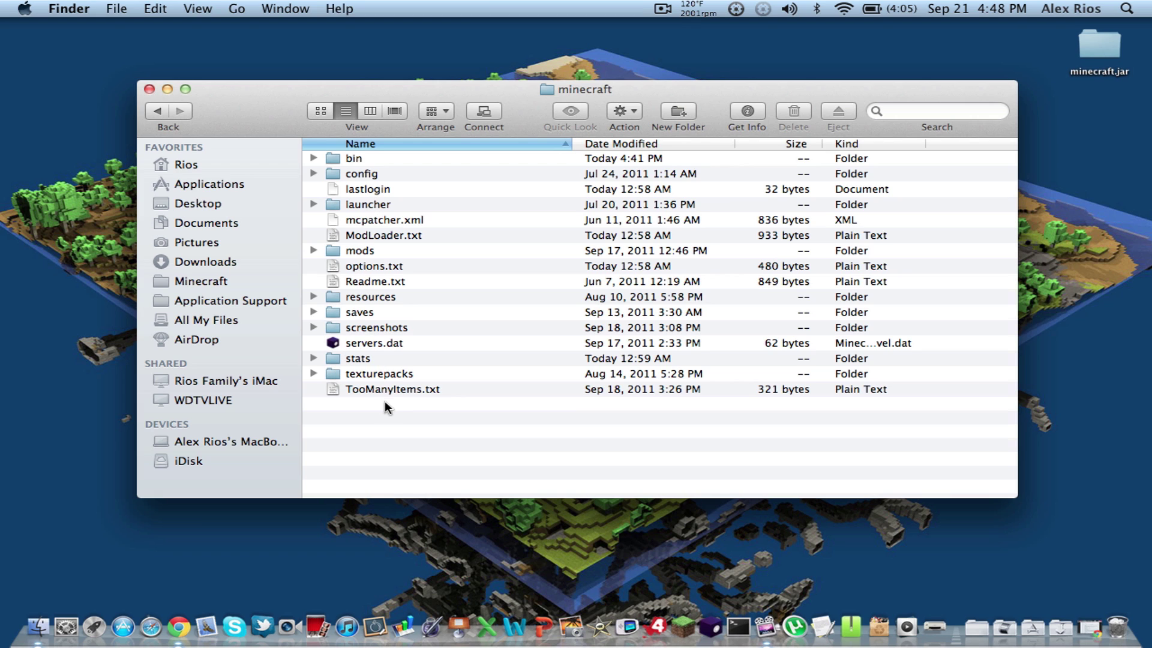
double_click(370, 160)
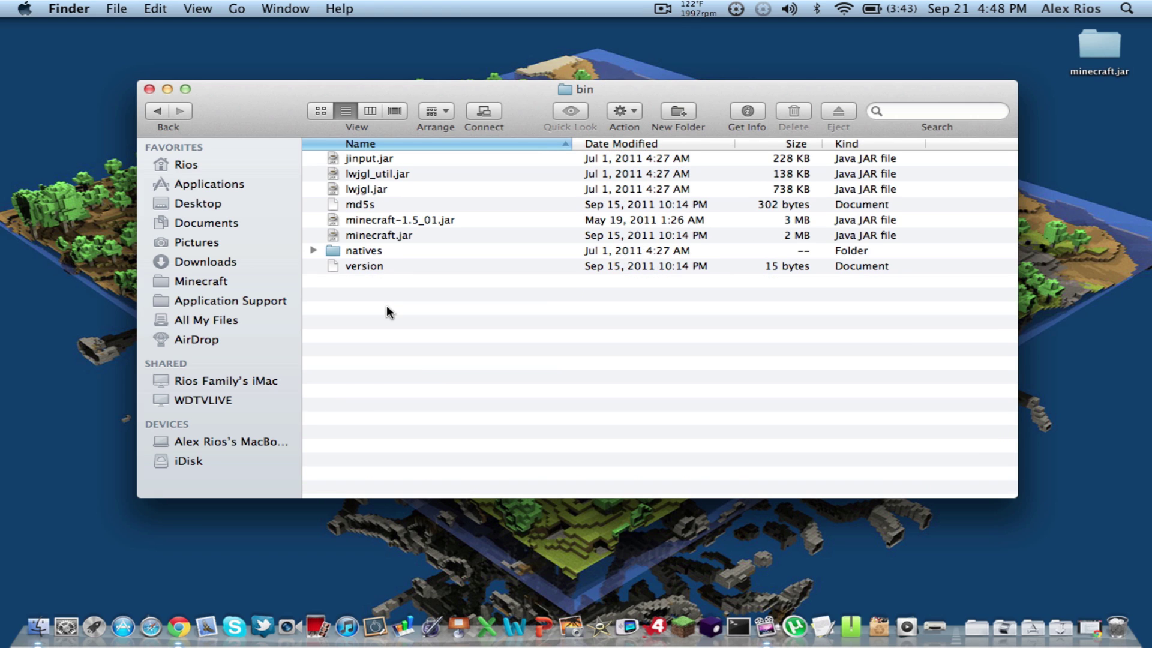
Rename minecraft.jar in the bin folder to minecraft.jar.zip, accepting the .zip extension, and extract the archive.
click(395, 239)
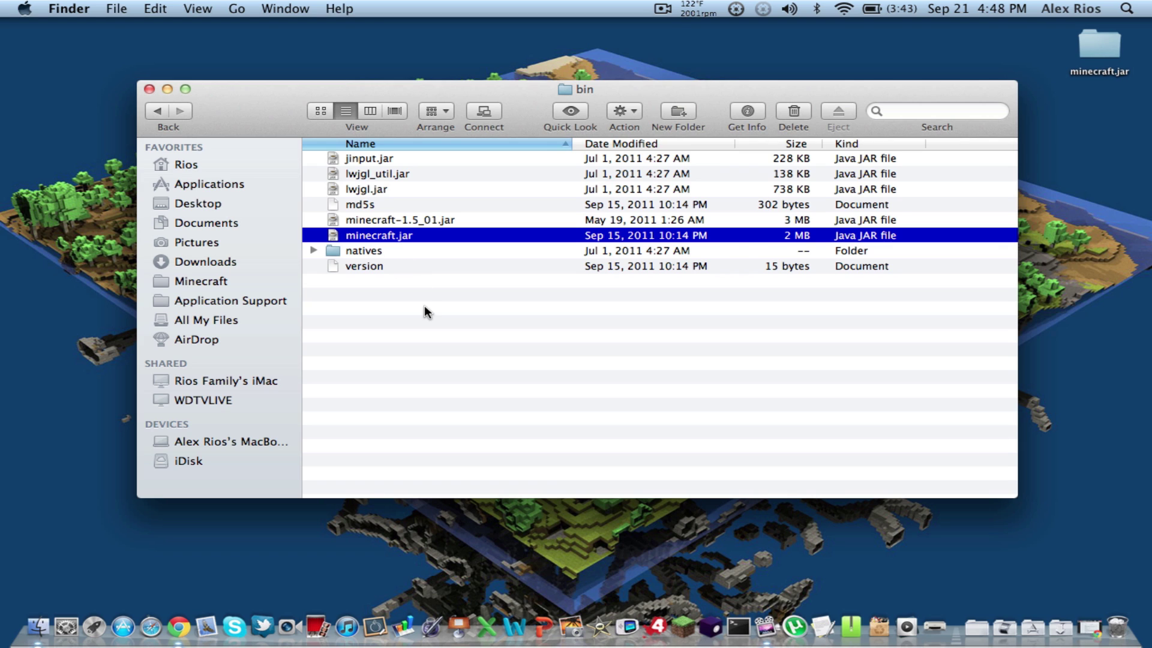
click(424, 307)
click(399, 241)
click(405, 268)
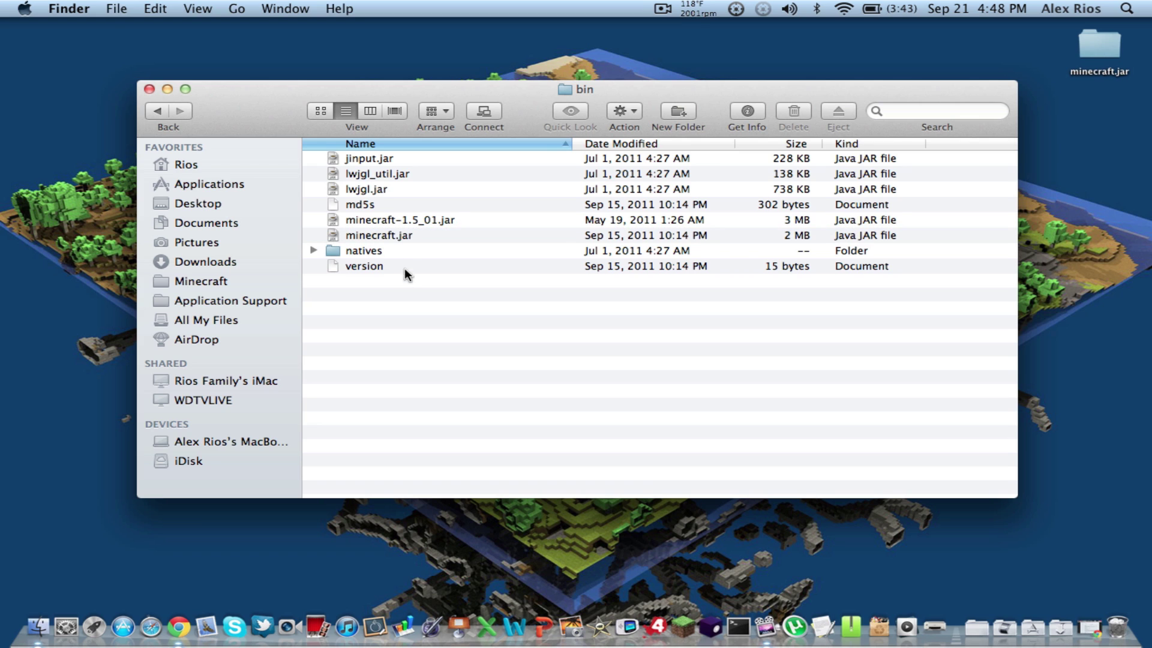
click(396, 238)
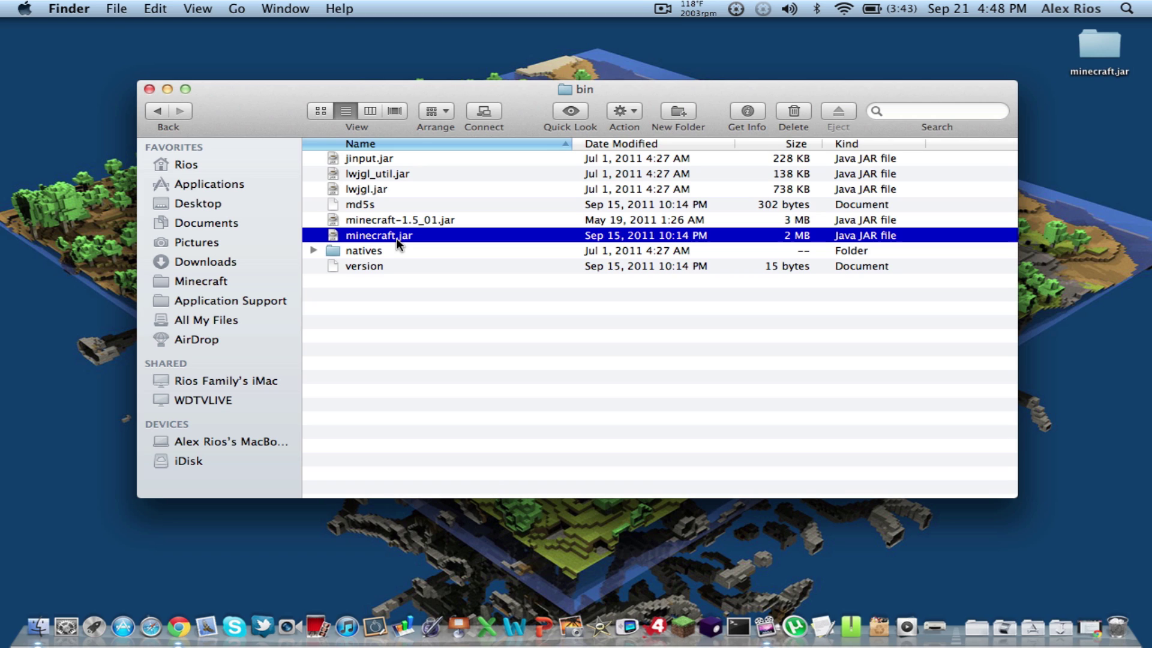
click(397, 236)
click(399, 235)
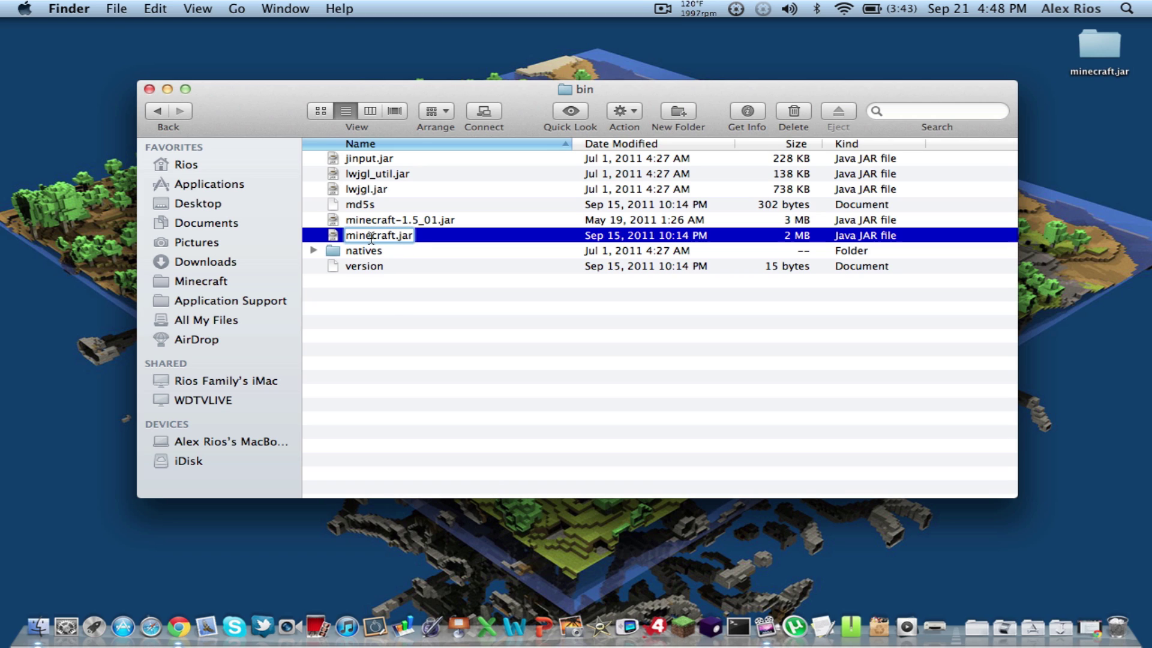
text(.zip)
key(Return)
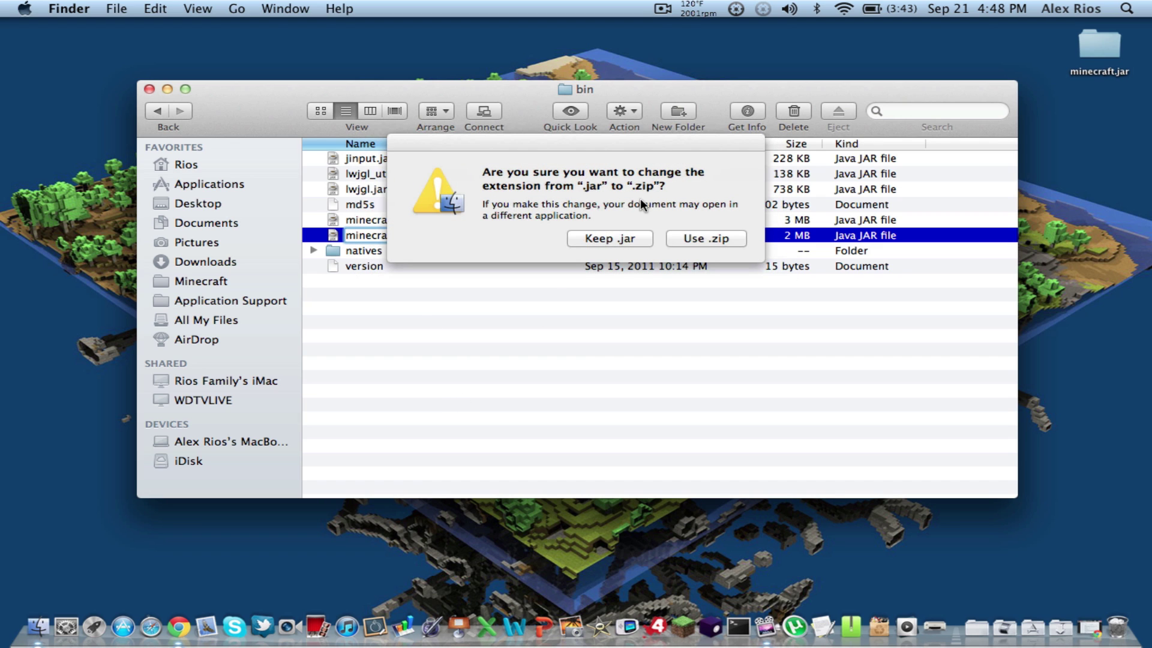
click(703, 239)
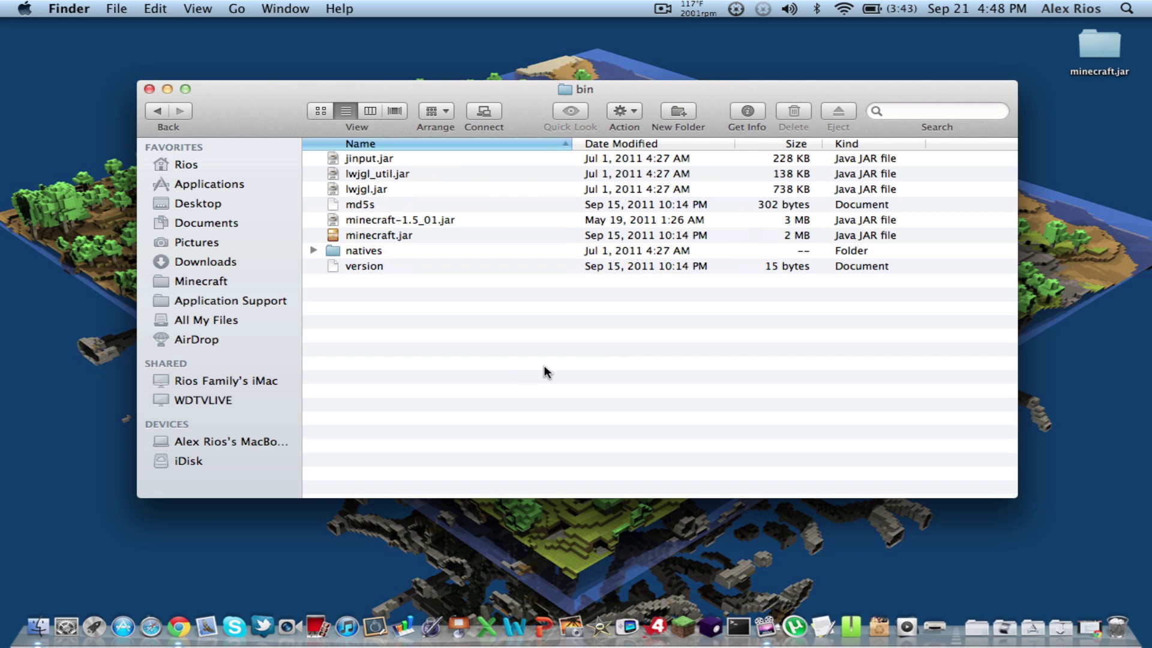
double_click(384, 232)
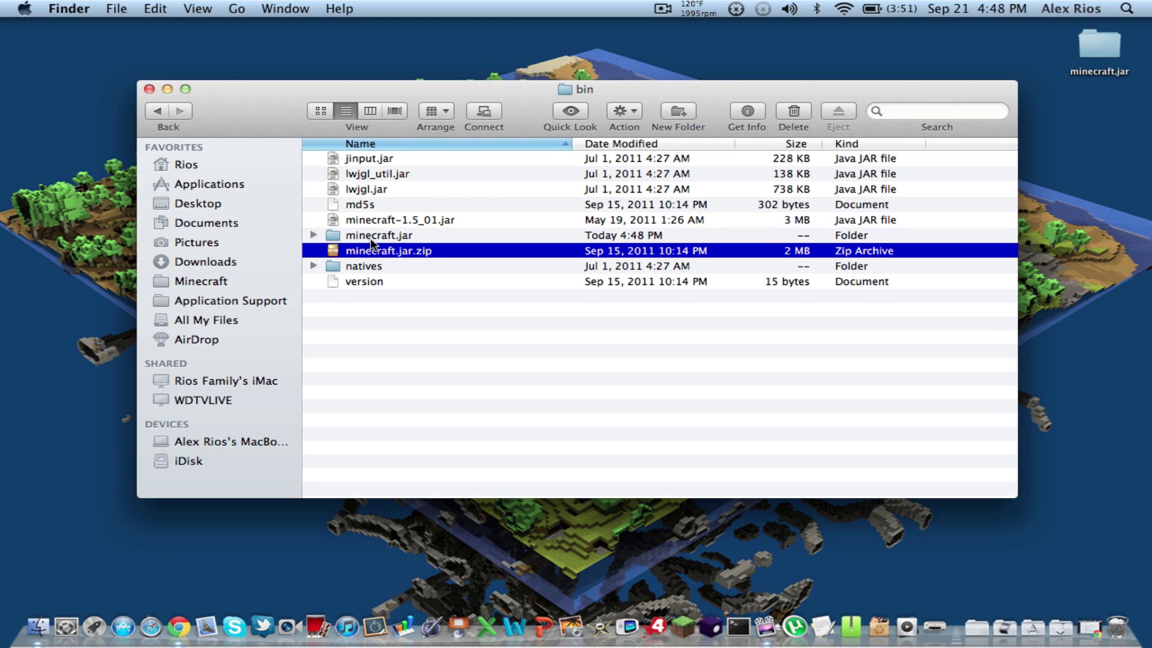
Rename the minecraft.jar.zip archive to minecraftbackup.jar, accepting the change to the .jar extension.
click(417, 250)
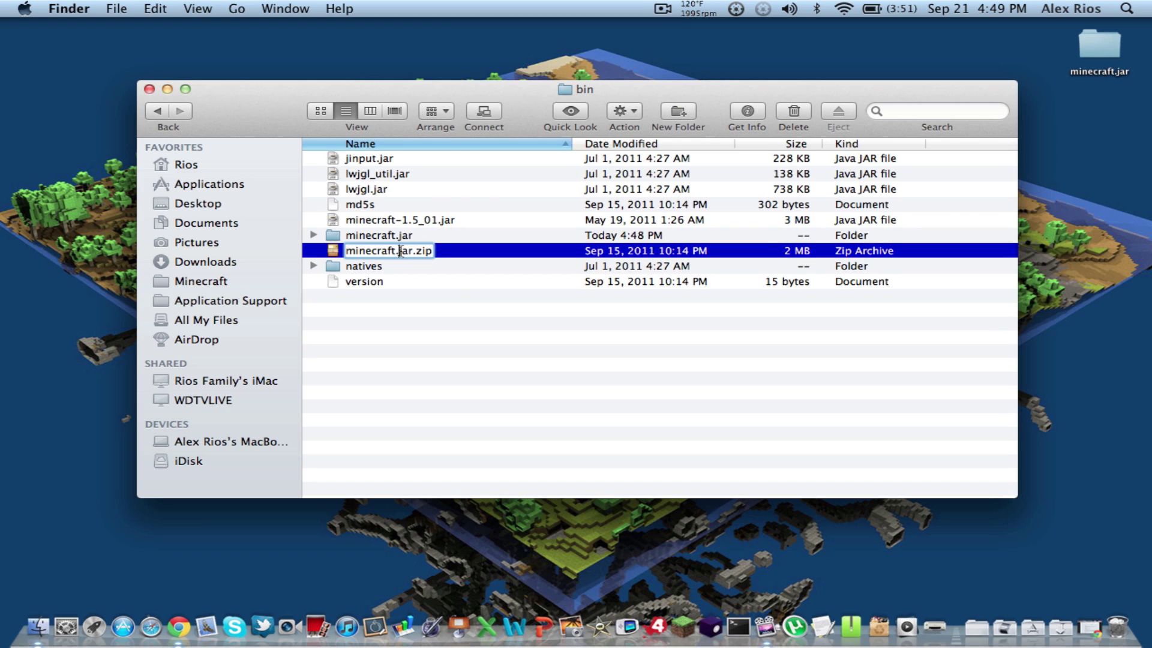
key(Right)
key(Left)
key(Left)
key(Left)
key(Left)
text(backup)
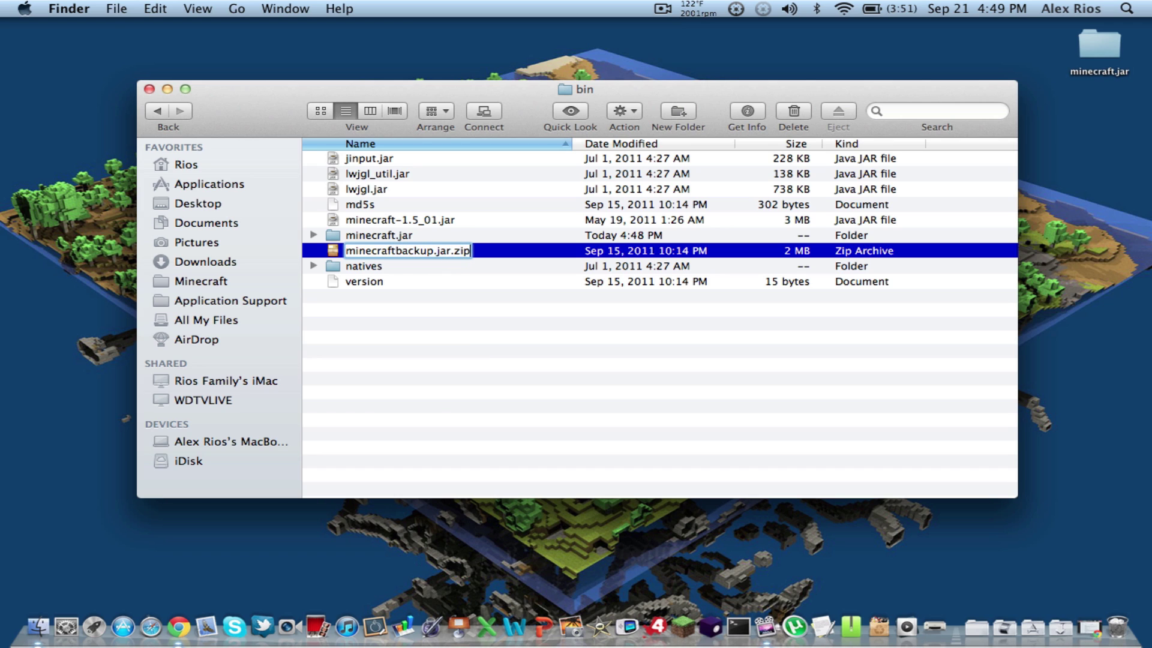
key(BackSpace)
key(BackSpace)
key(BackSpace)
key(BackSpace)
key(Return)
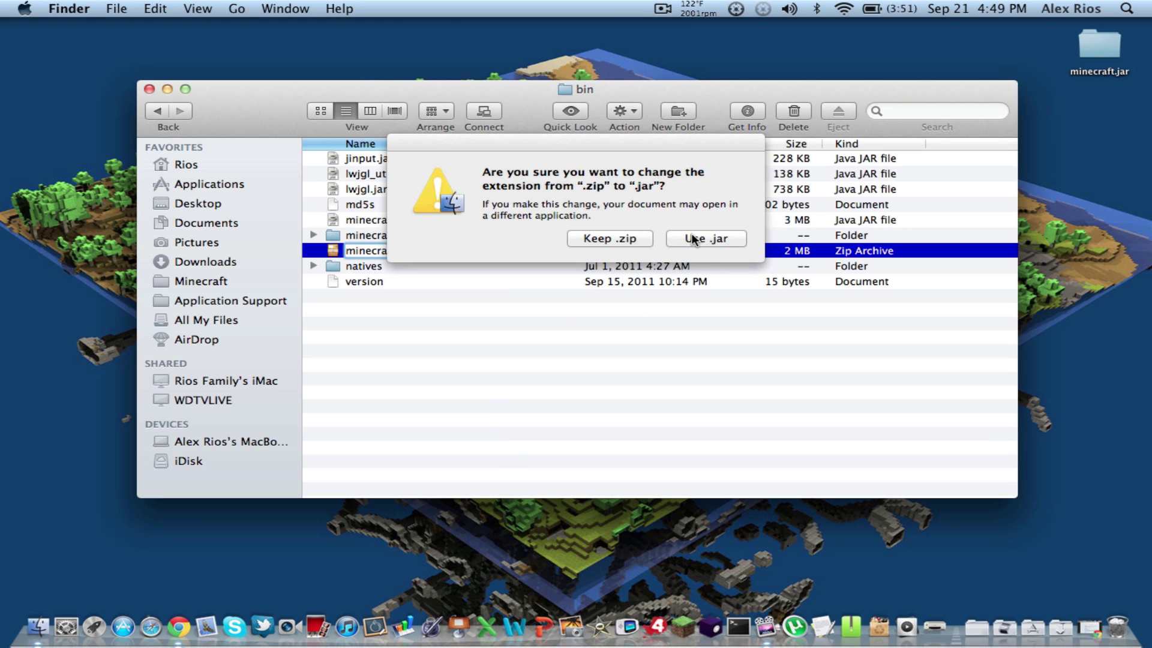
click(693, 239)
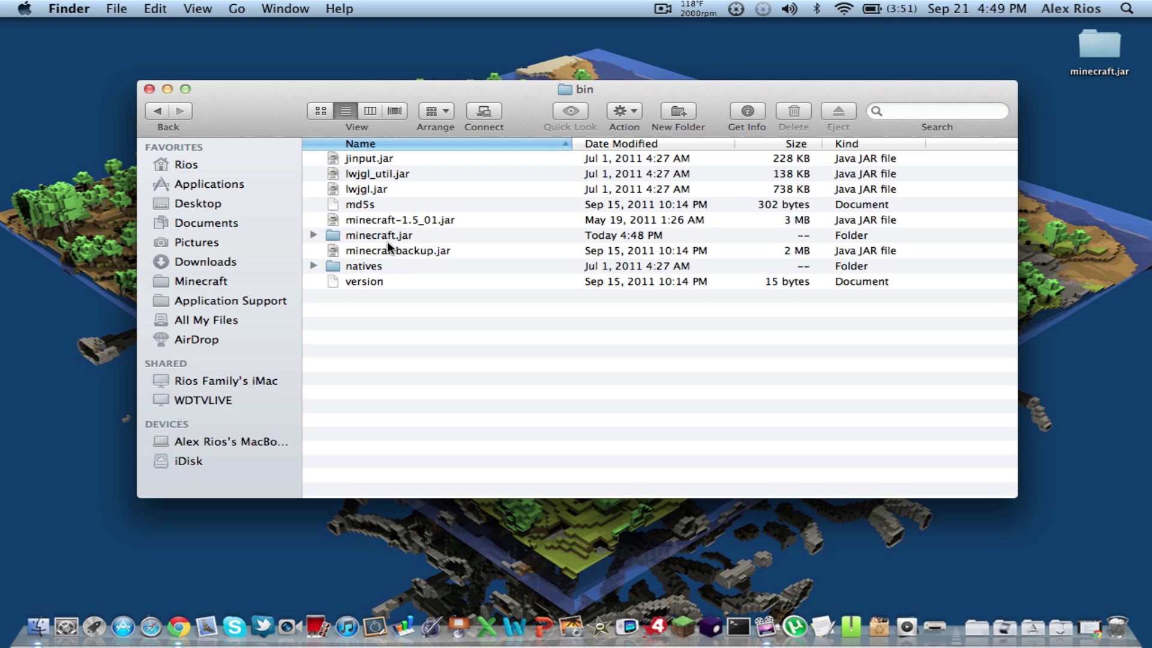
Delete all files inside the META-INF folder of the extracted minecraft.jar folder and return to the minecraft.jar folder.
click(370, 239)
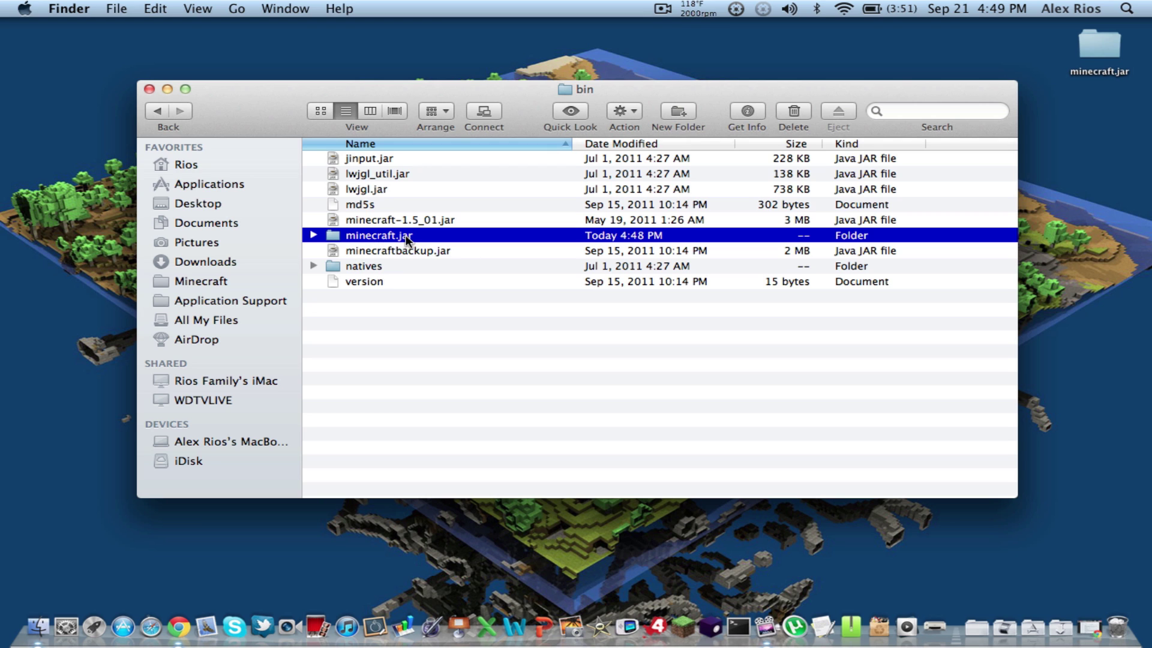
double_click(429, 239)
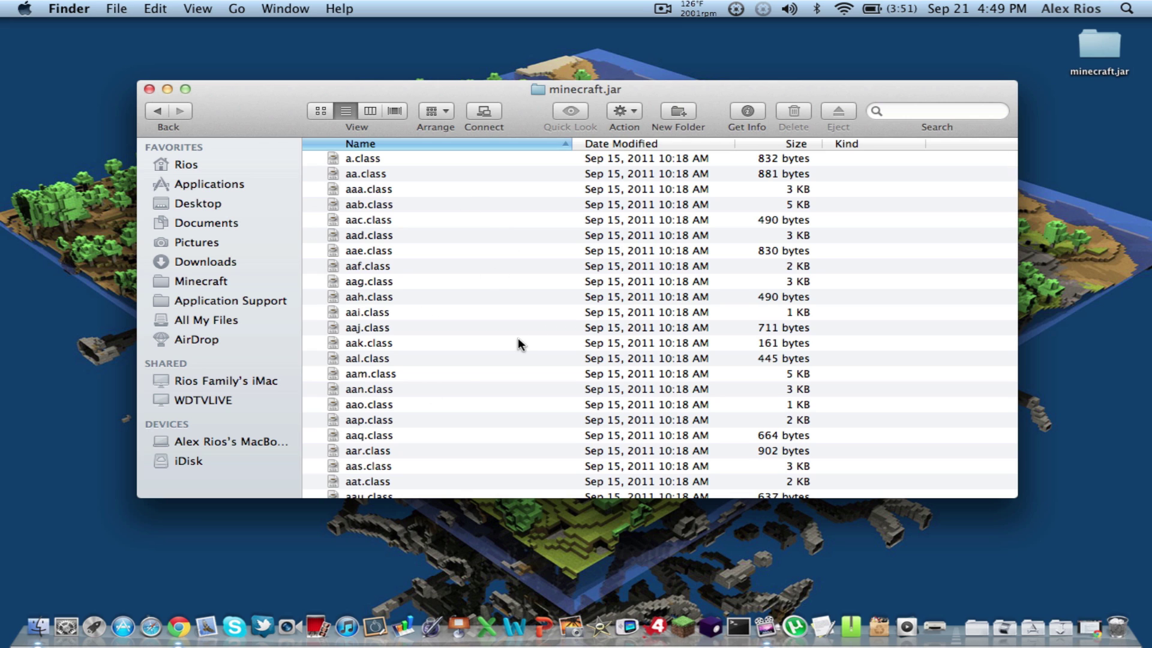
key(m)
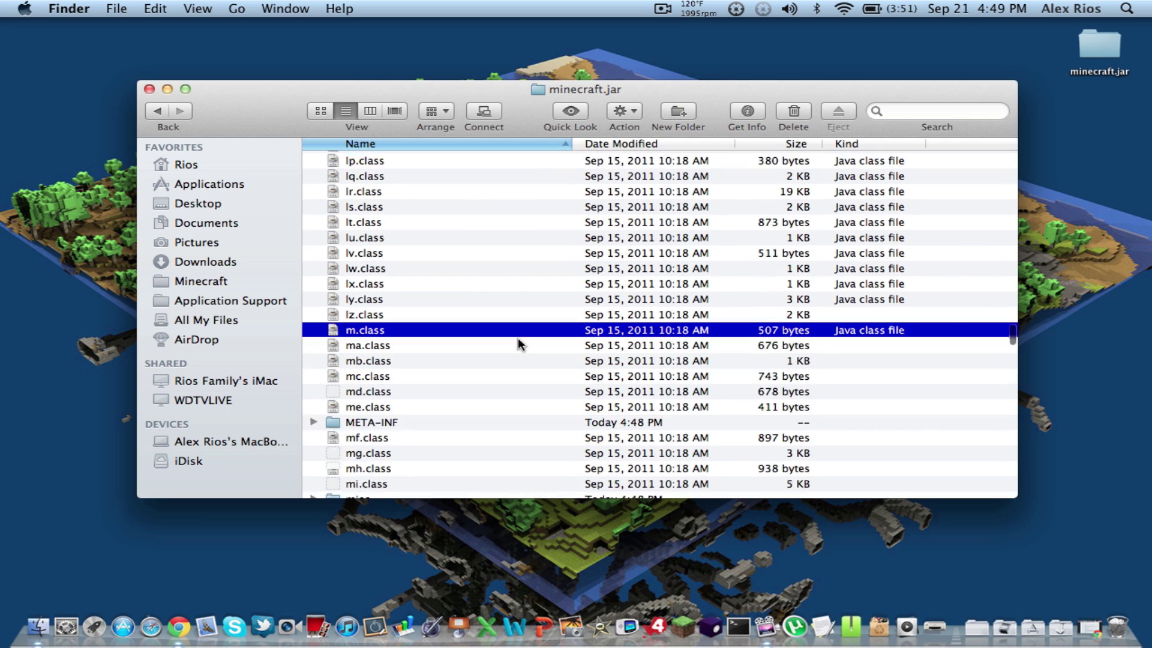
scroll(517, 338, down, 3)
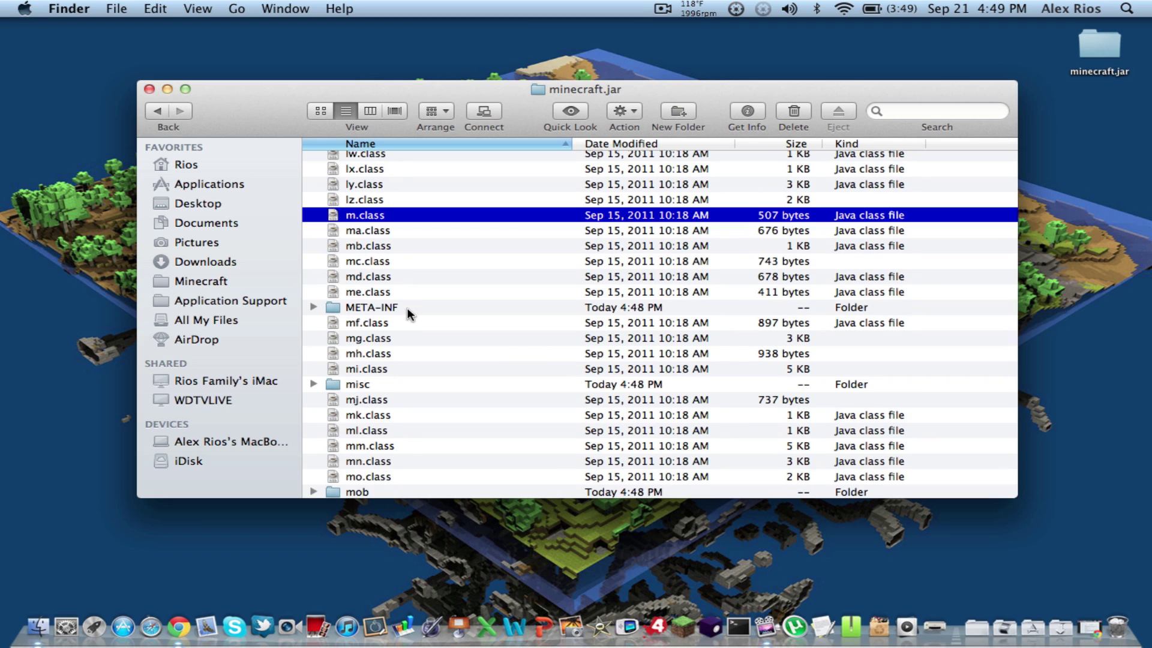
click(400, 307)
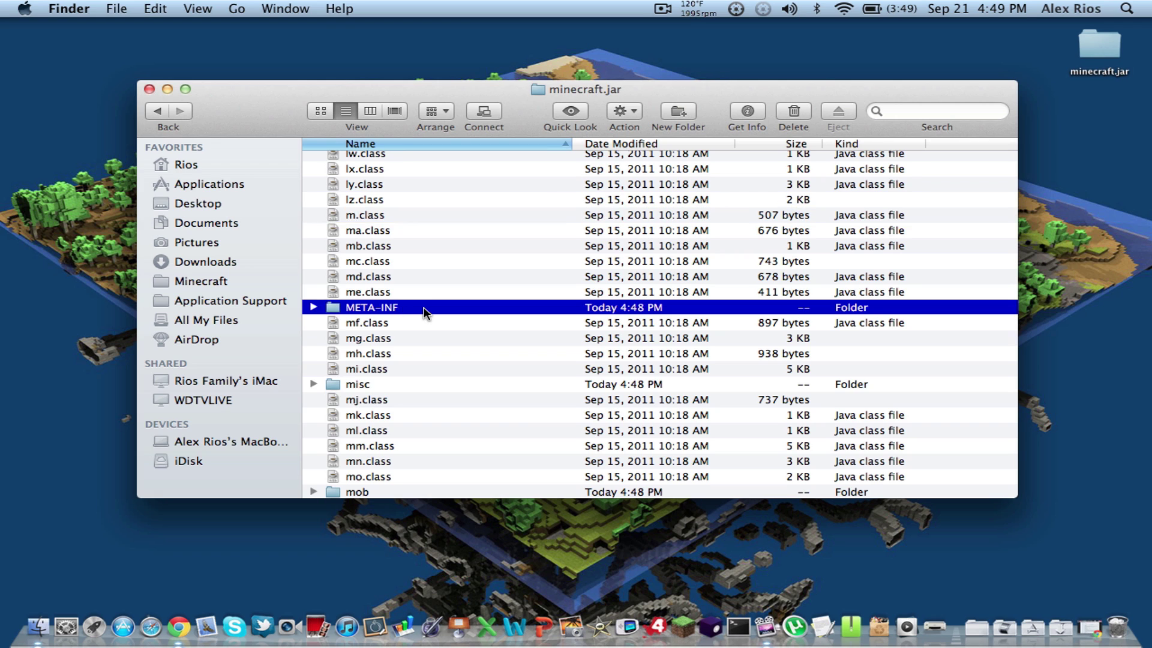
double_click(425, 312)
key(super+a)
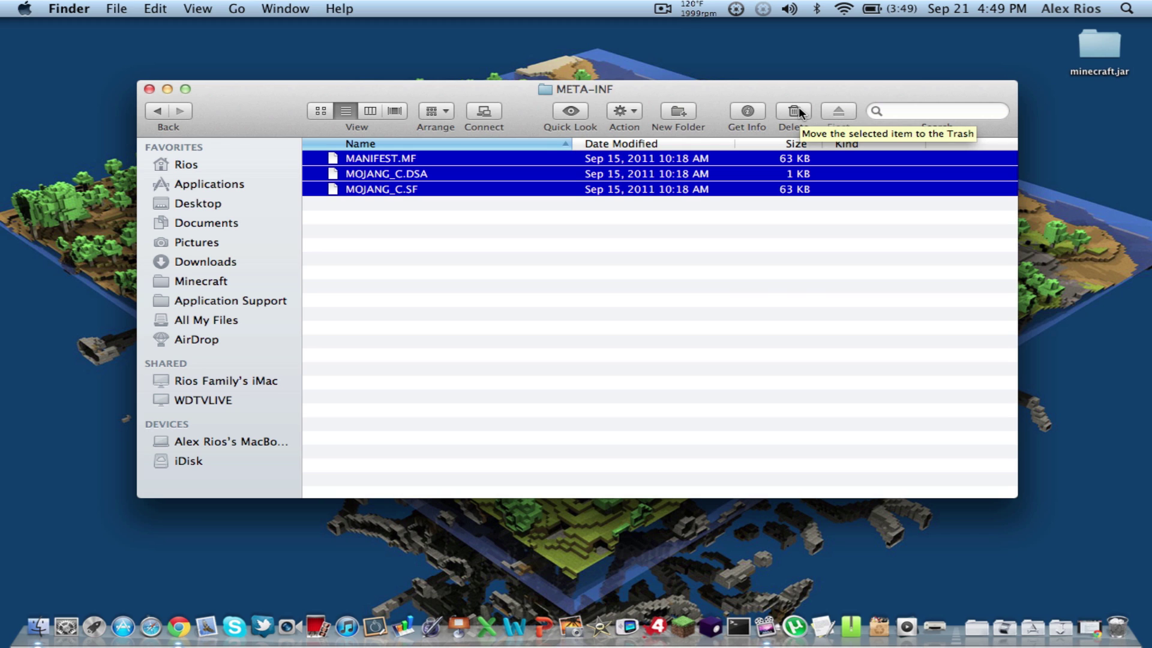
click(796, 112)
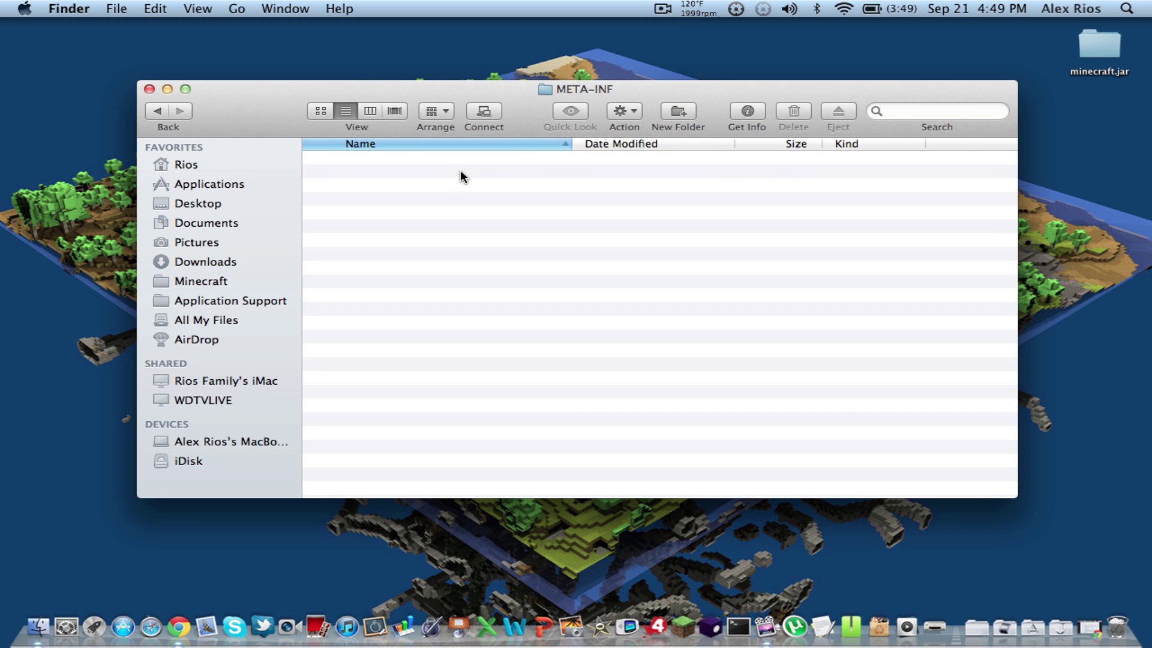
click(156, 112)
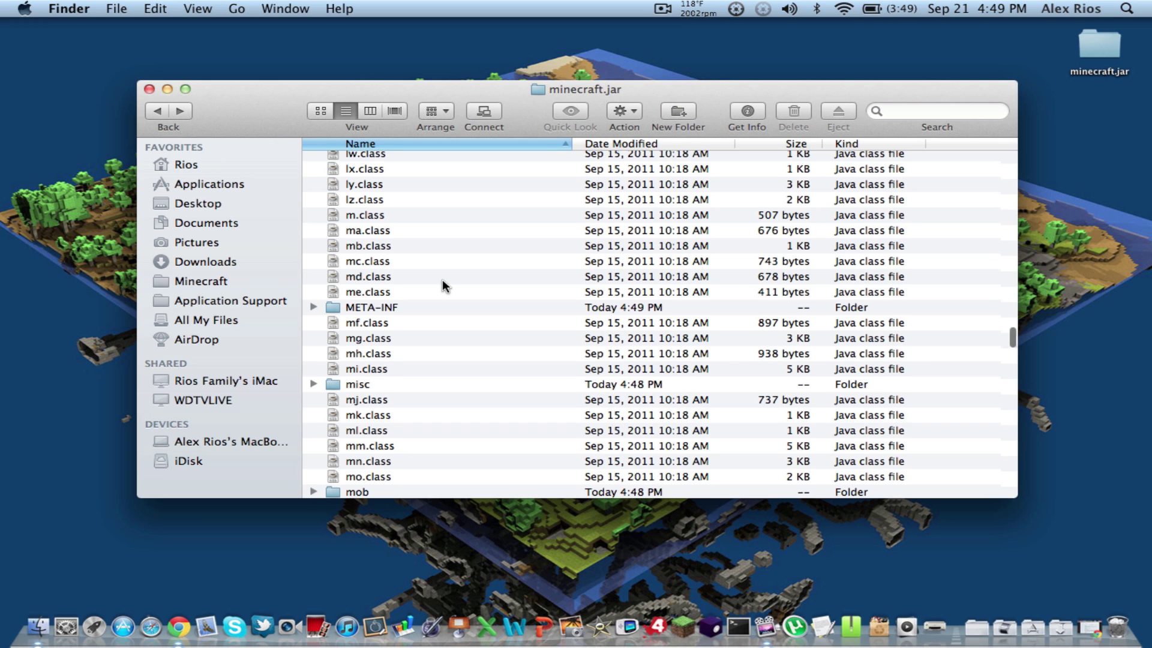
scroll(442, 279, up, 15)
scroll(442, 279, up, 15)
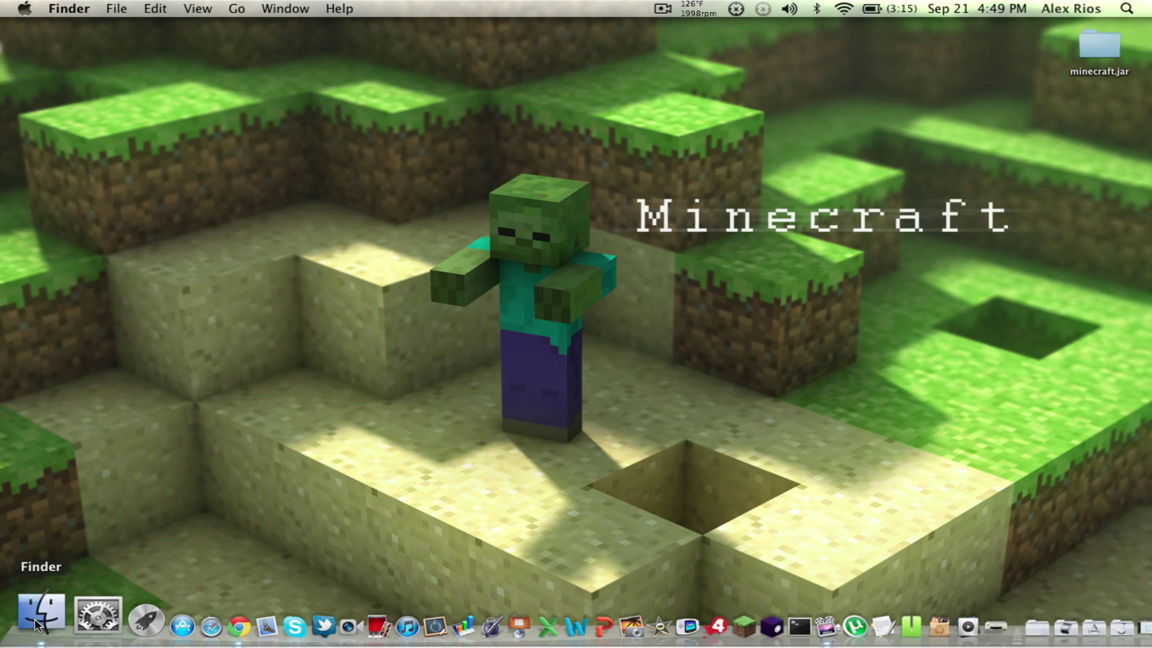
Open the ModLoader folder from Downloads in a new Finder window, show it as a list, and copy all its class files.
right_click(37, 615)
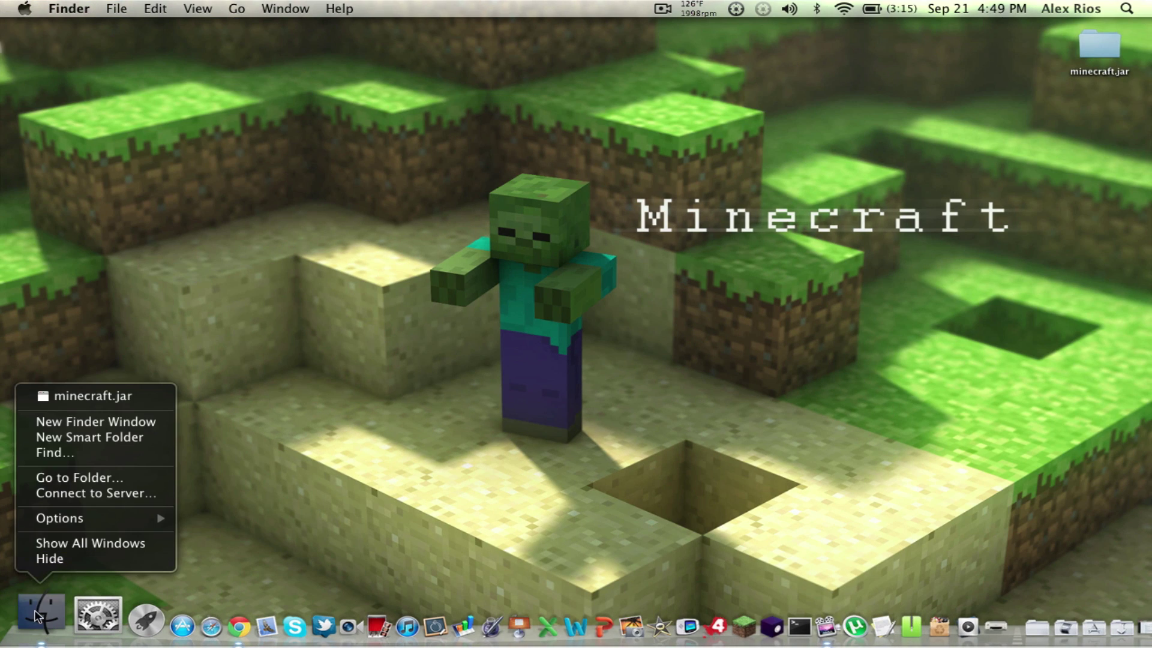
click(67, 424)
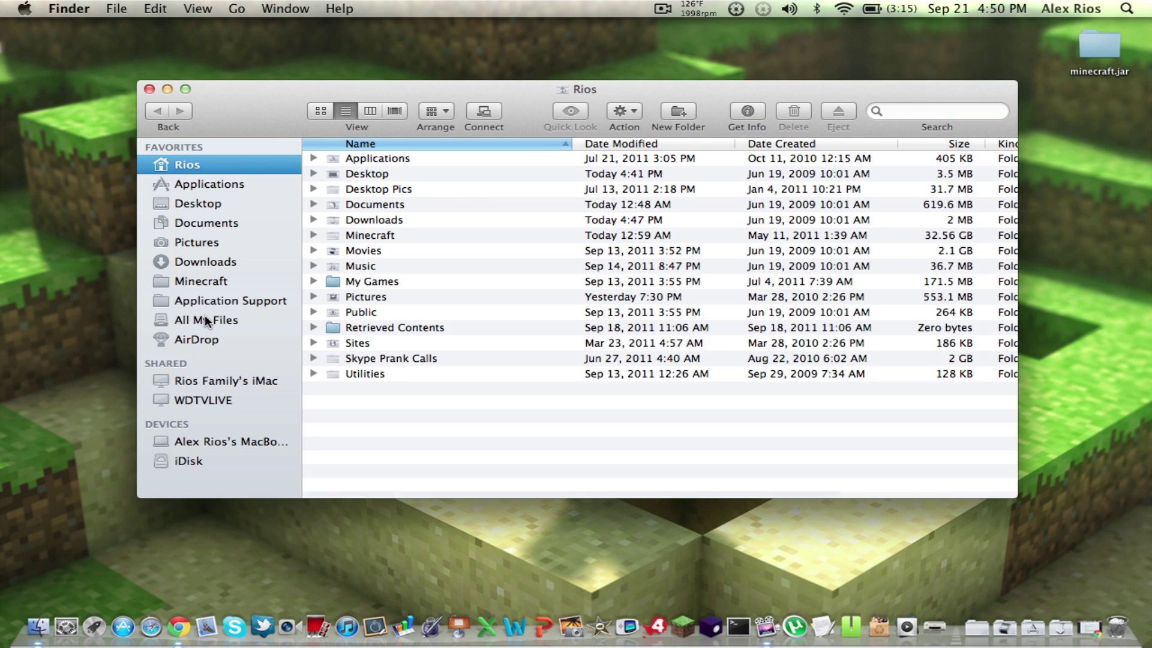
click(204, 262)
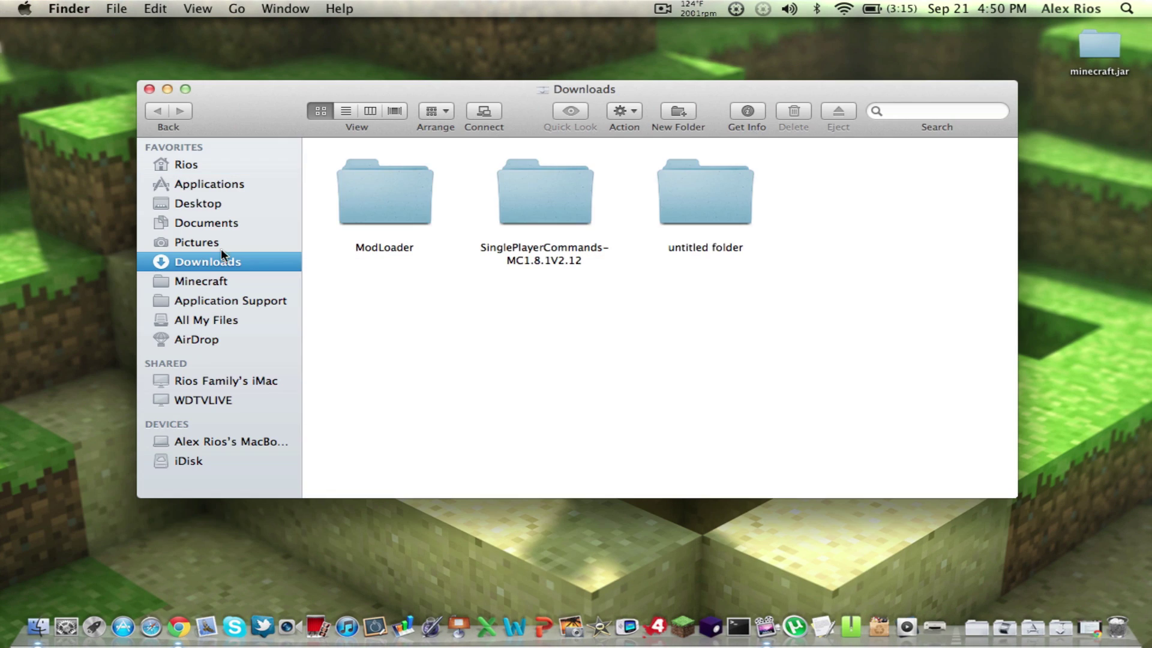
double_click(371, 198)
click(347, 112)
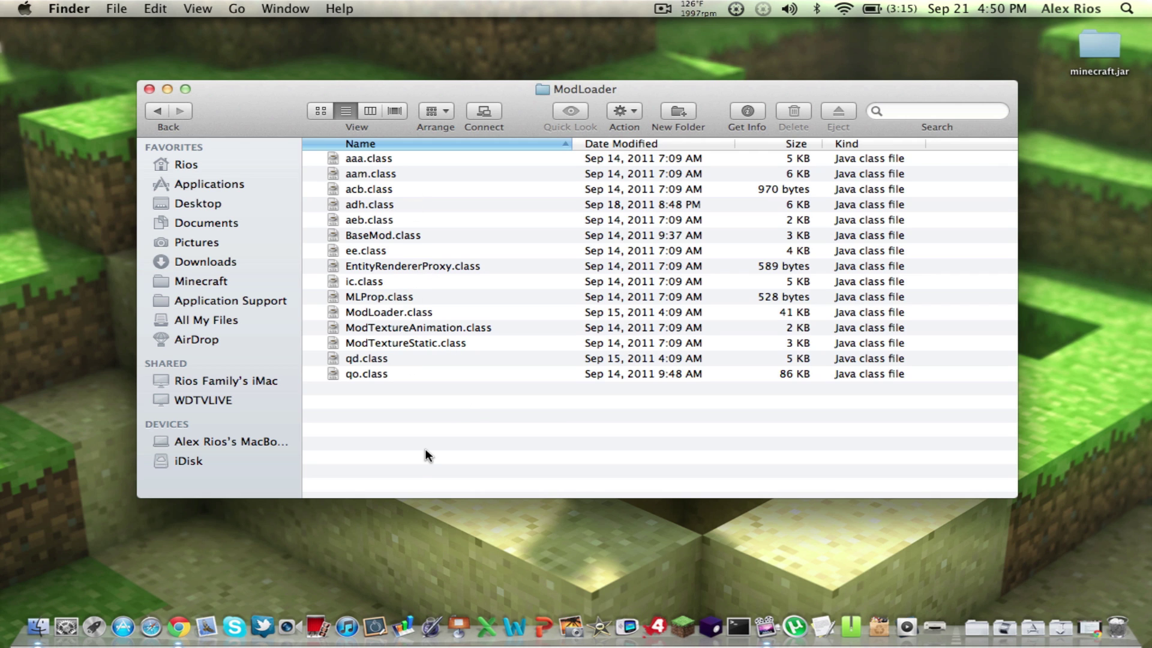
drag(425, 448, 383, 13)
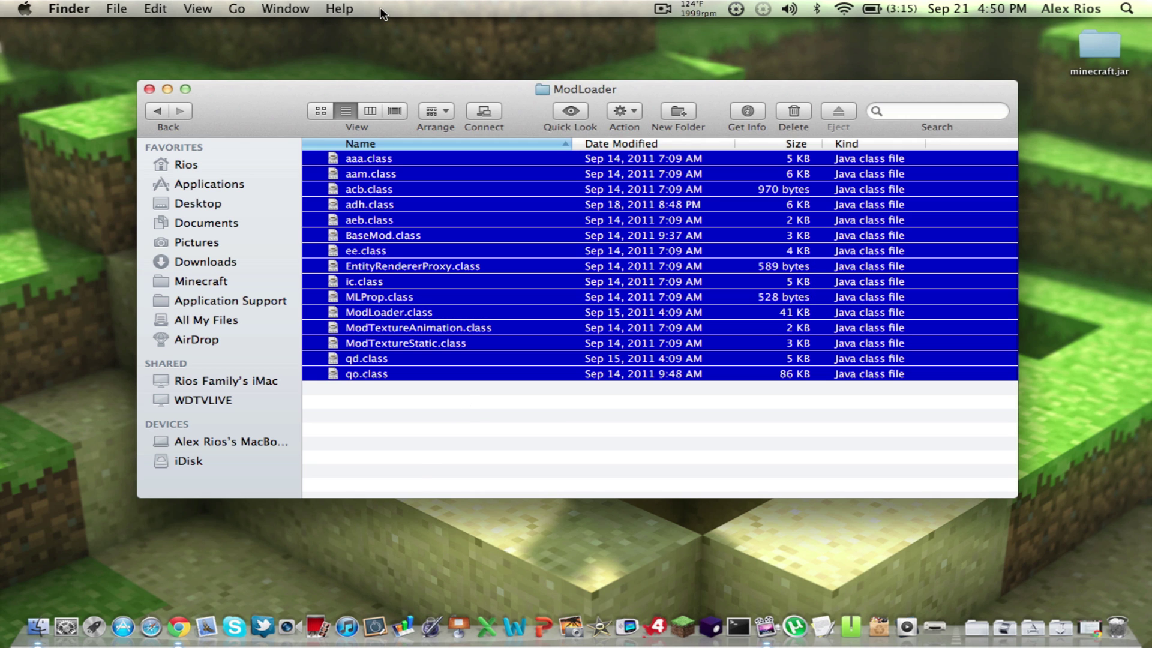
click(632, 110)
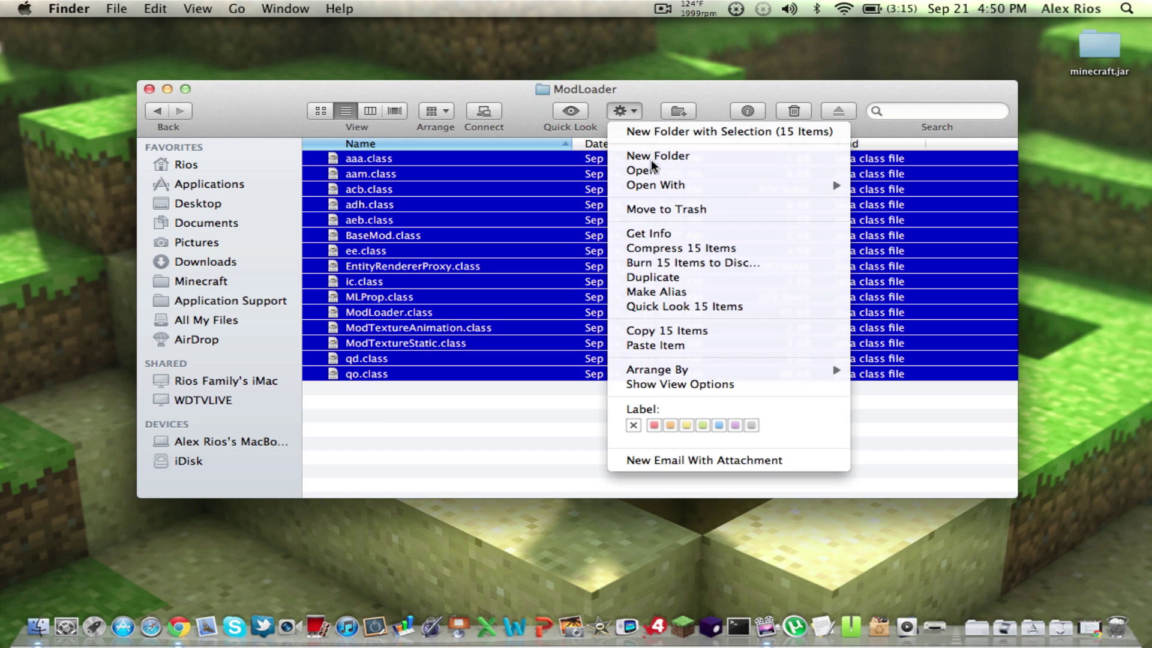
click(729, 332)
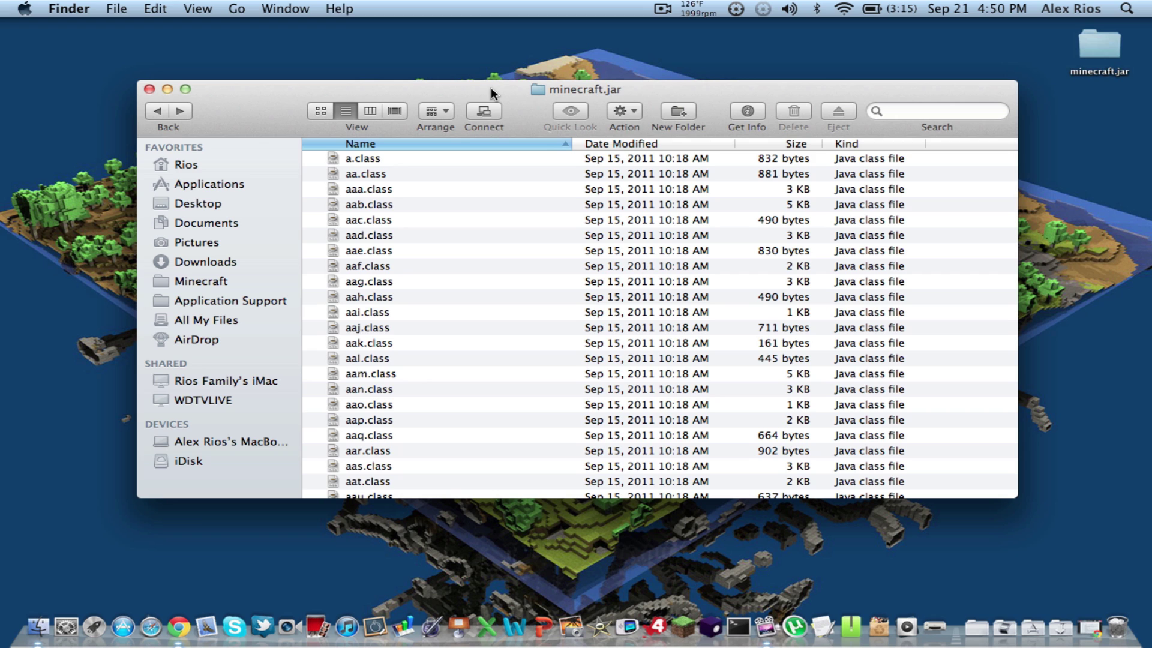
Paste the ModLoader files into the minecraft.jar folder, replacing all existing duplicates, and return the ModLoader window to Downloads.
click(631, 110)
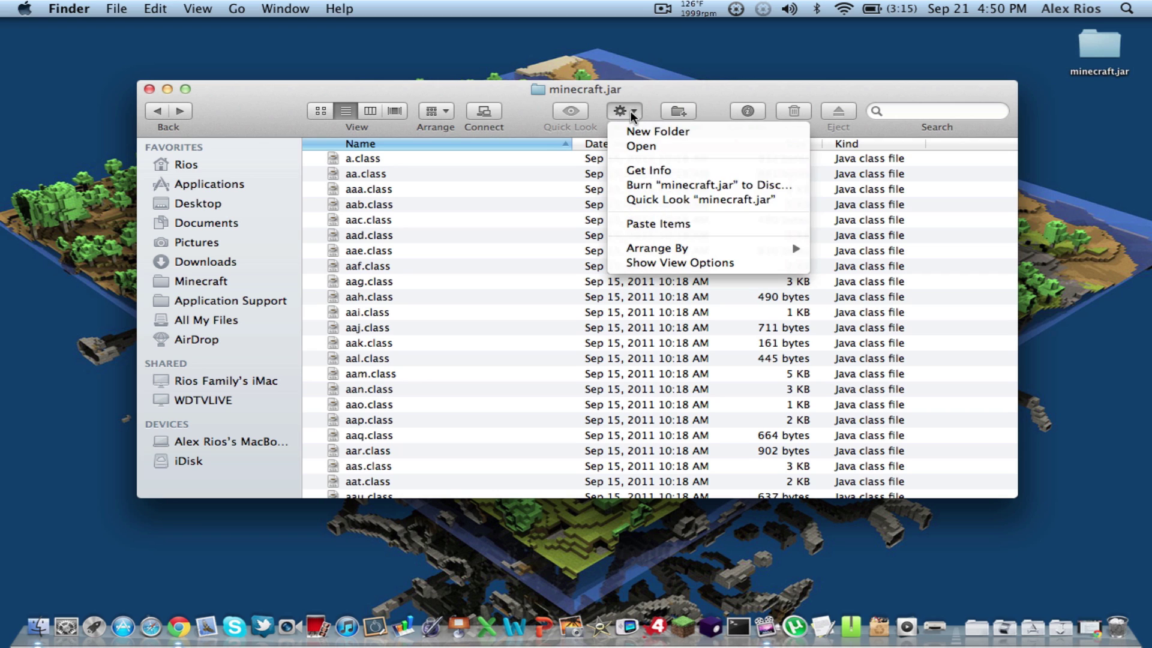
click(654, 221)
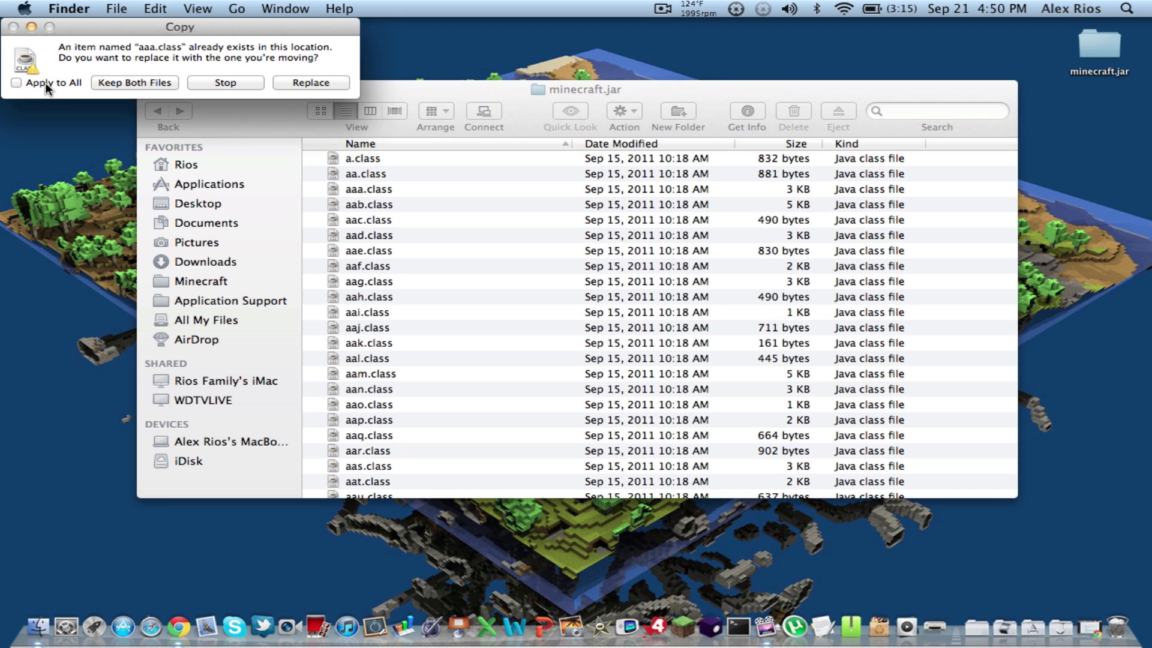
click(16, 83)
click(289, 83)
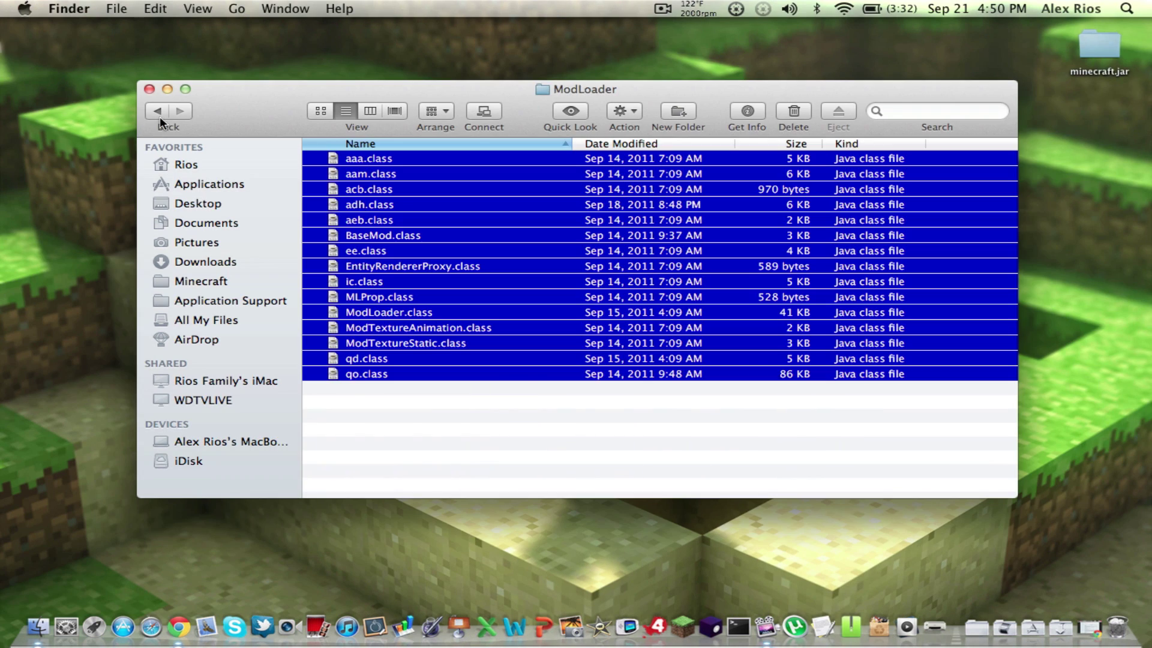
click(160, 117)
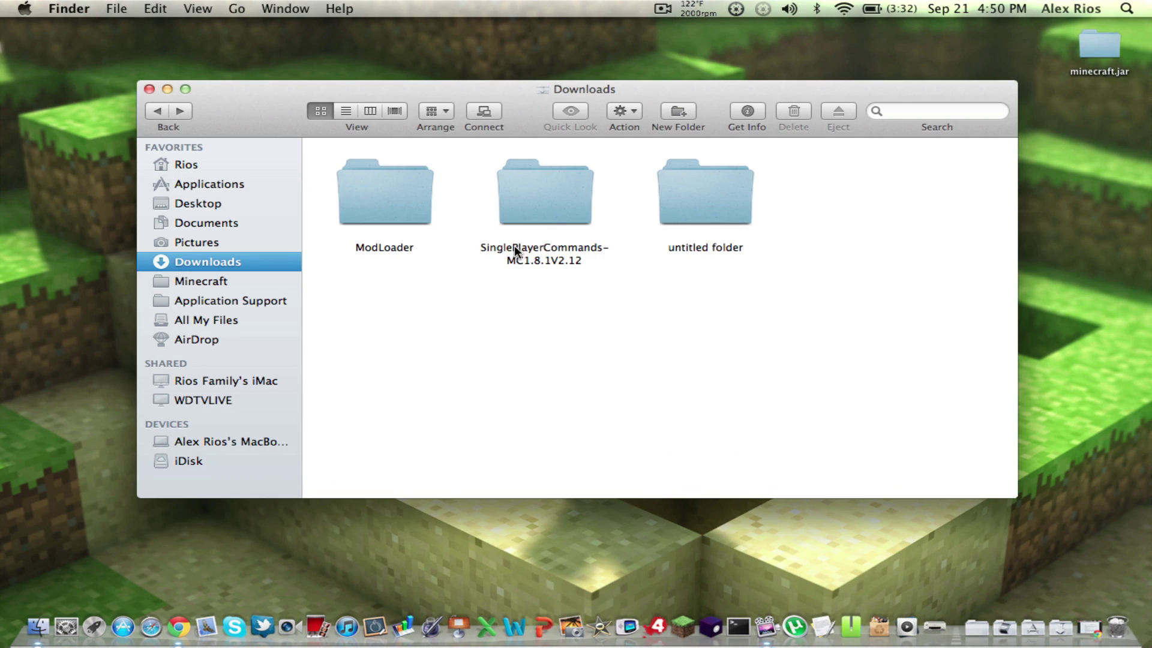
Open the SinglePlayerCommands-MC1.8.1V2.12 folder, show it as a list, and select every file from PlayerHelper.class to WorldEditPlugin.class.
click(540, 195)
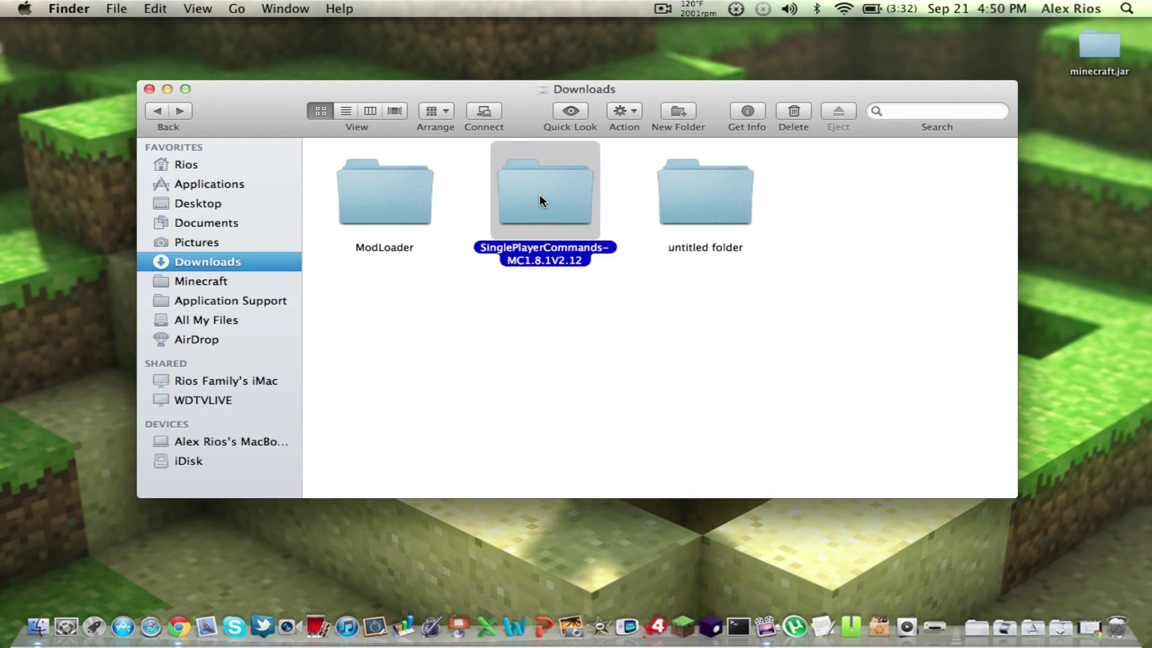
double_click(539, 201)
click(346, 111)
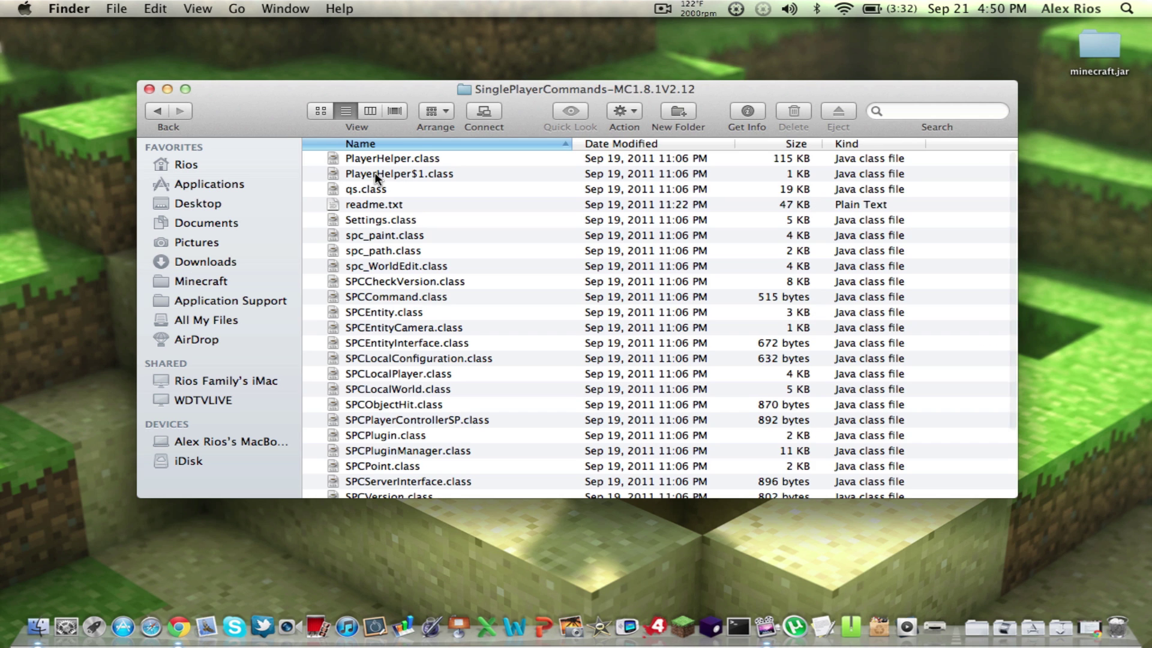
scroll(444, 316, up, 2)
scroll(444, 313, down, 4)
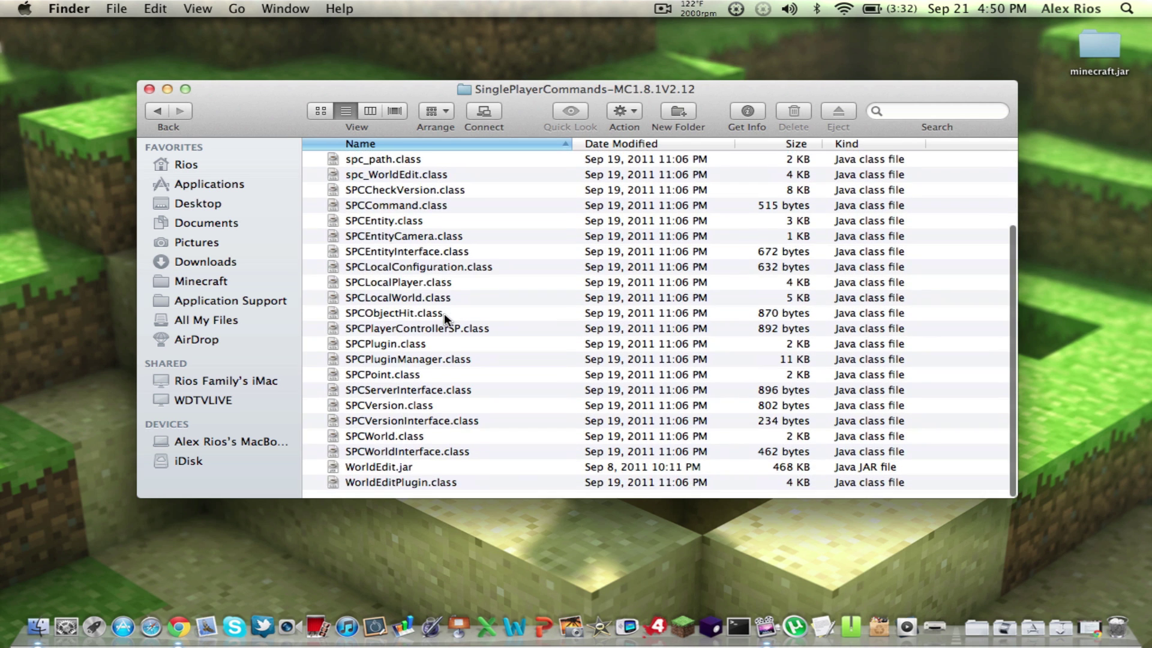
scroll(444, 313, up, 4)
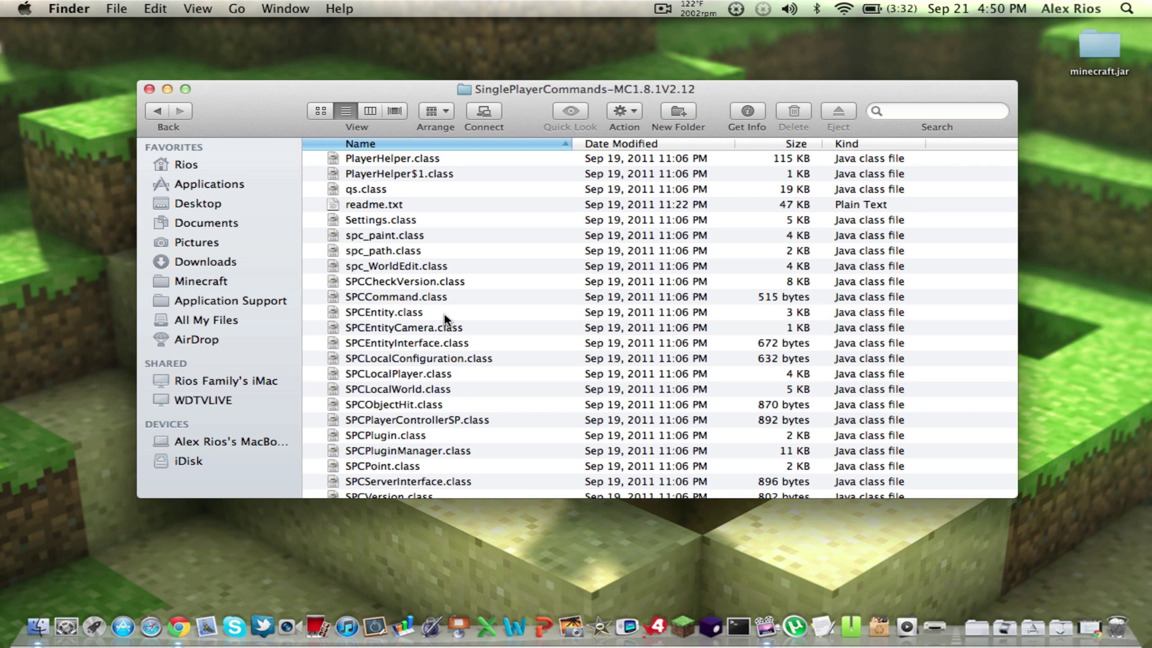
click(353, 161)
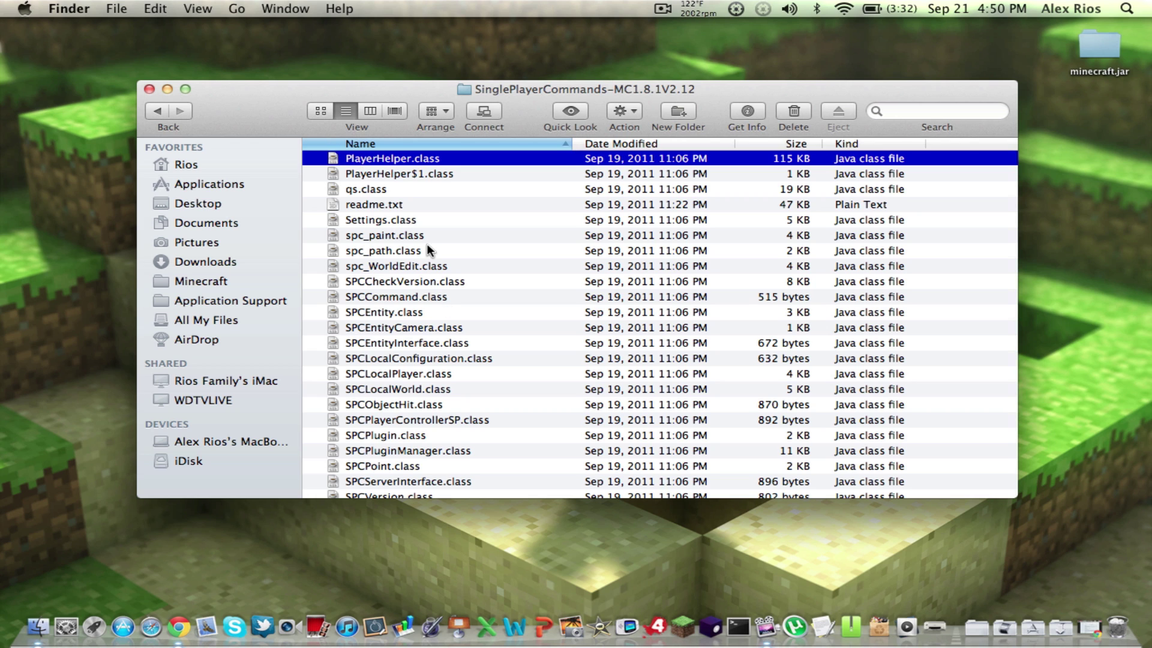
scroll(427, 244, down, 5)
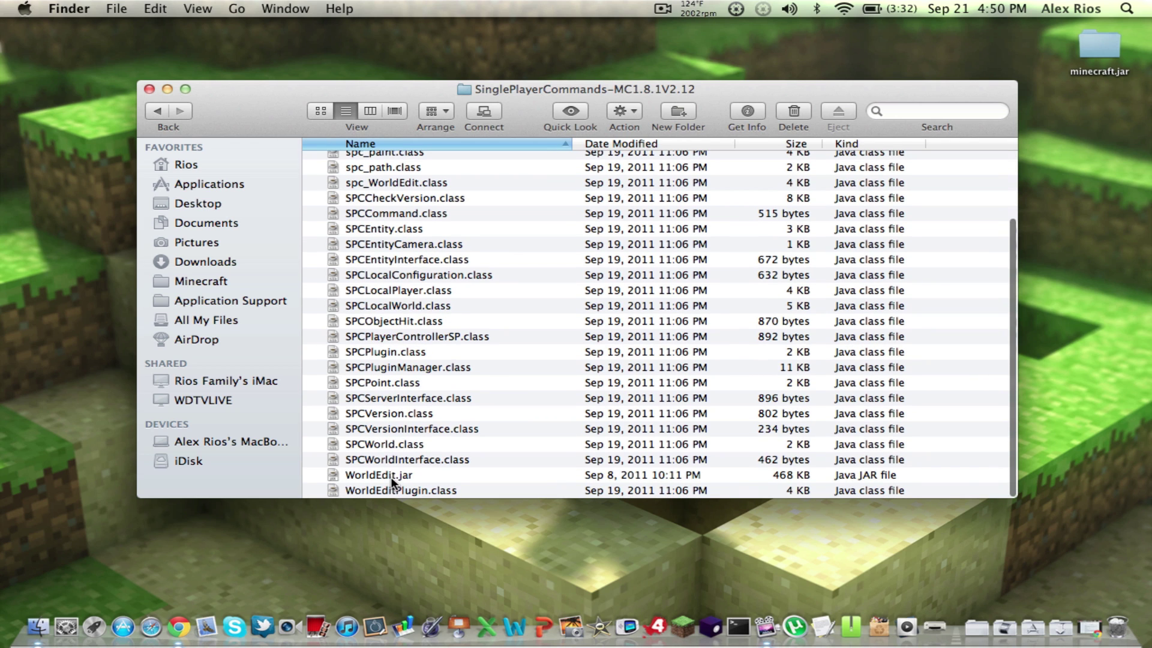
shift+click(387, 488)
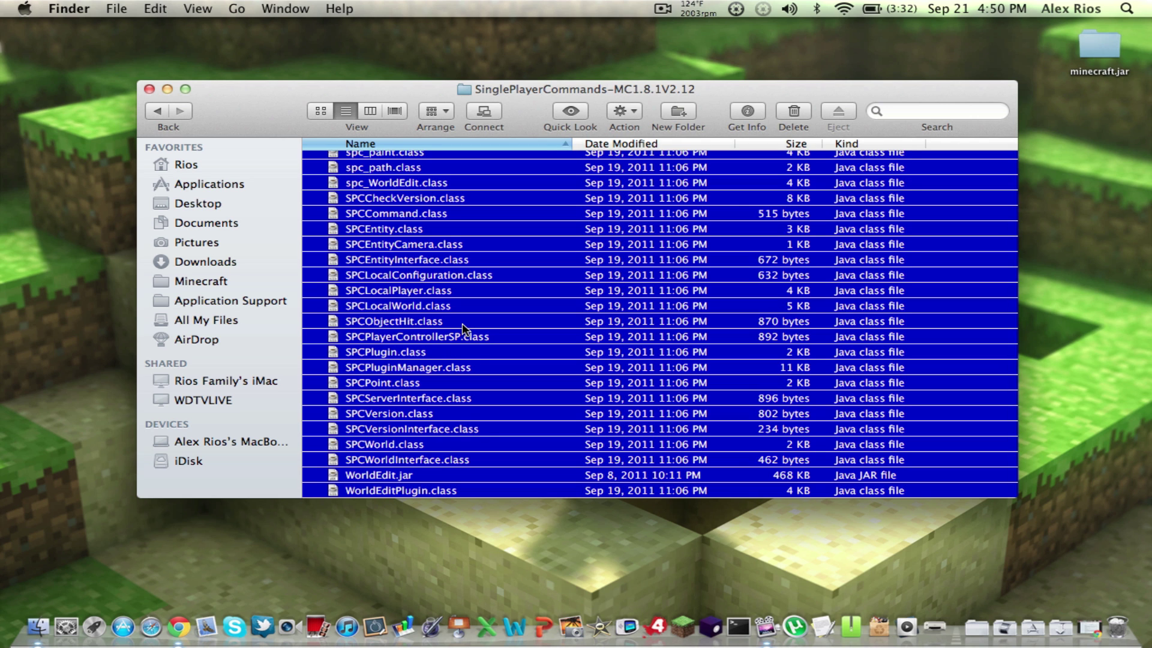
Exclude readme.txt and WorldEdit.jar from the selection and copy the remaining Single Player Commands files.
scroll(462, 323, up, 4)
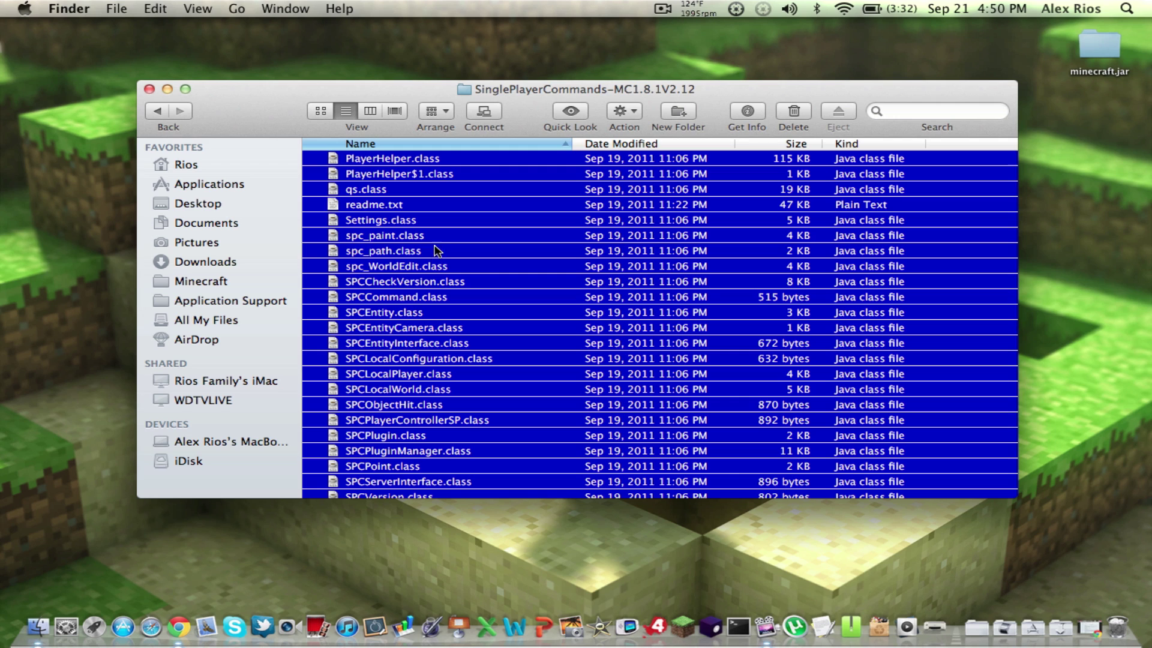
super+click(359, 206)
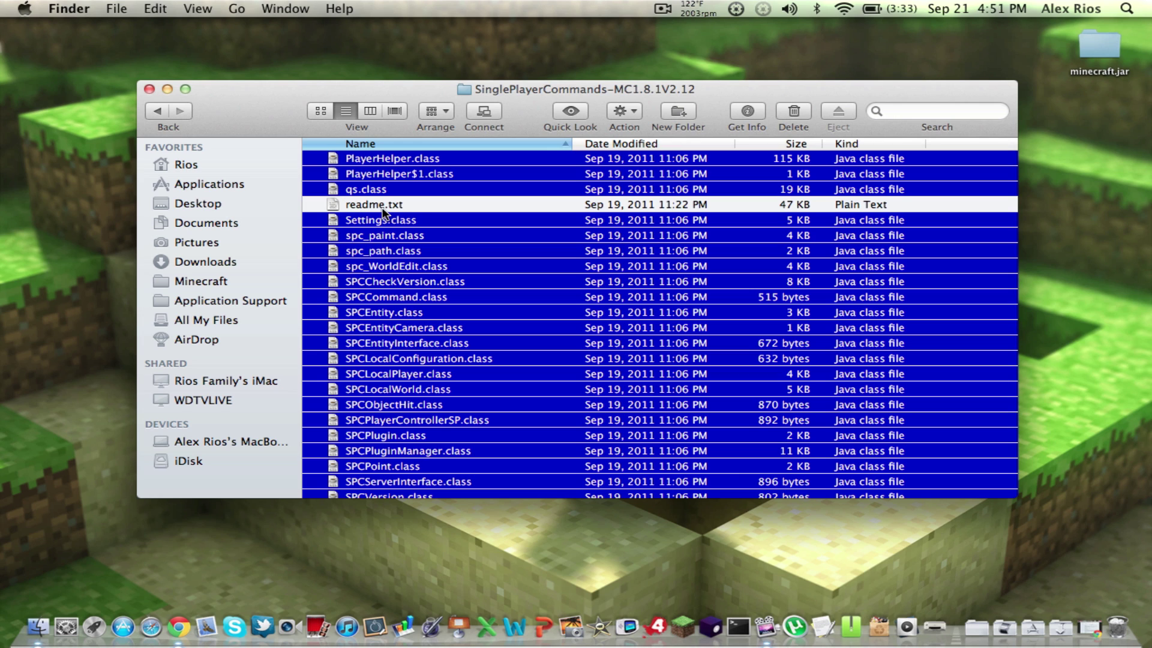
super+click(383, 212)
super+click(383, 211)
scroll(422, 341, down, 1)
scroll(422, 340, down, 3)
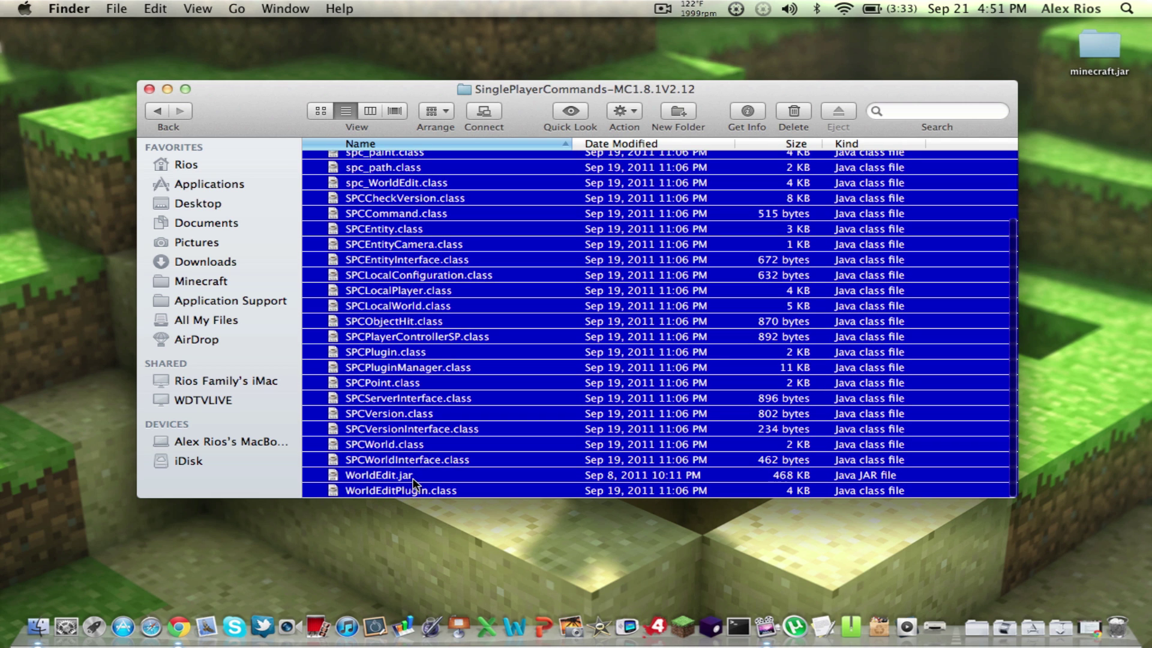
super+click(416, 477)
scroll(423, 359, up, 3)
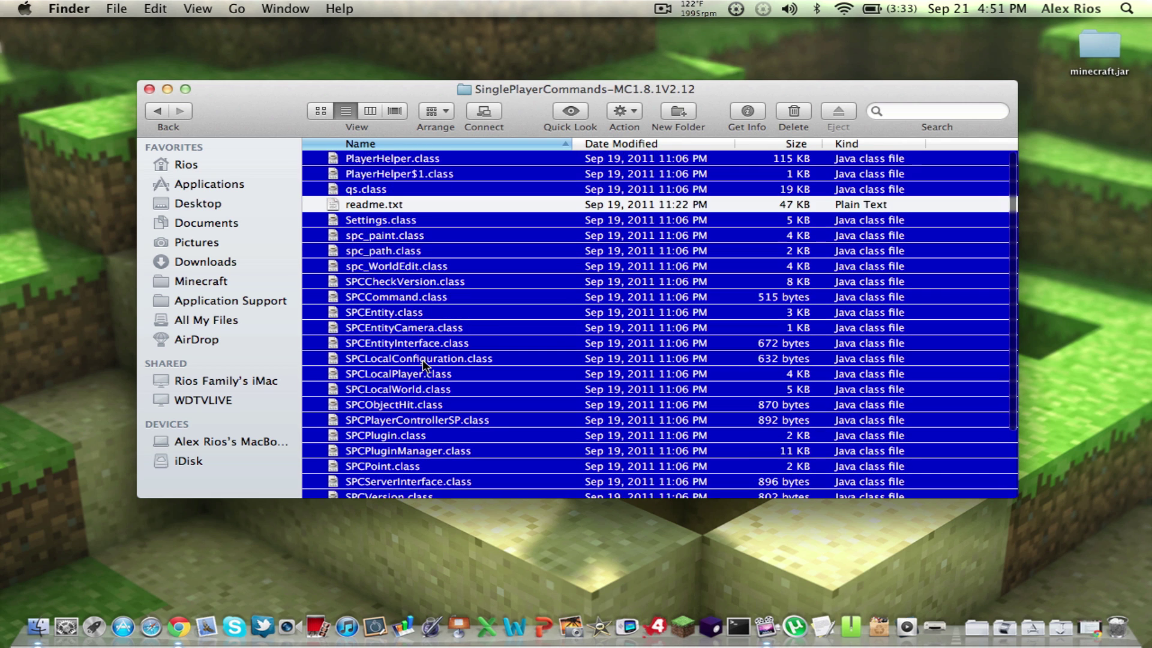
scroll(422, 359, down, 3)
scroll(416, 466, up, 3)
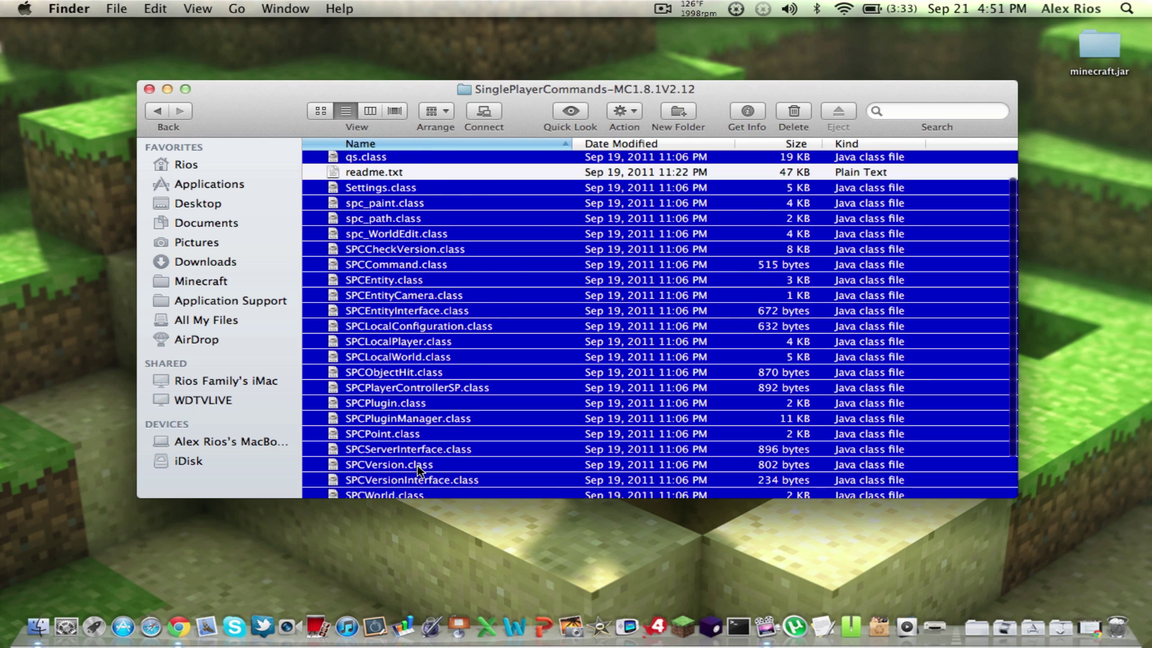
click(629, 103)
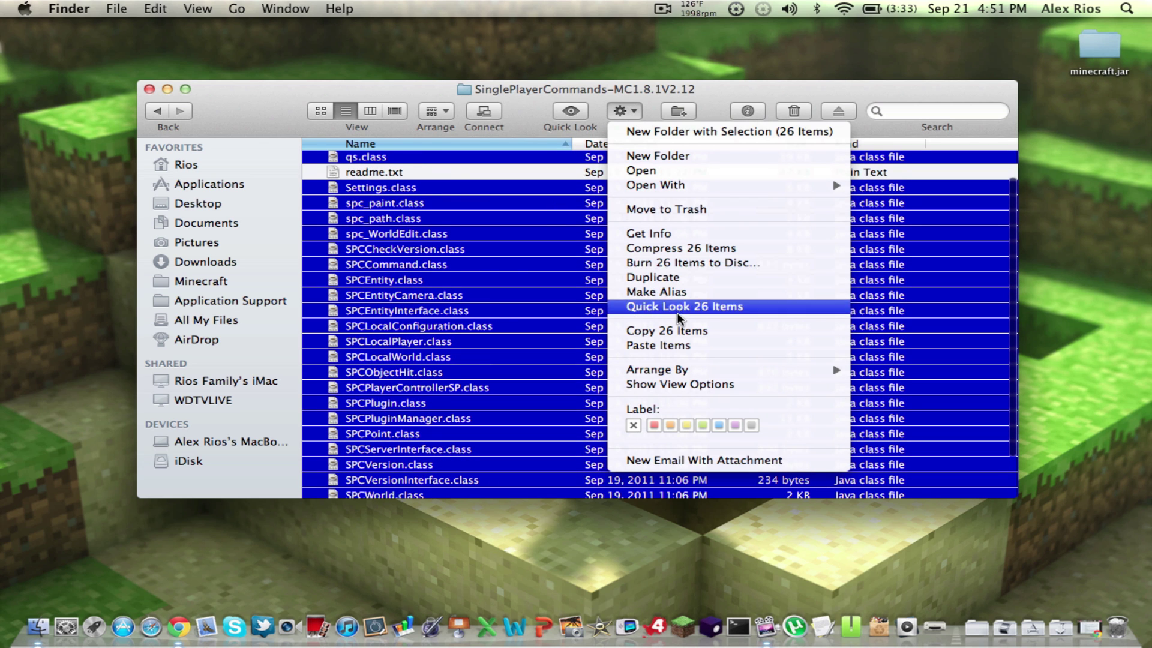
click(689, 330)
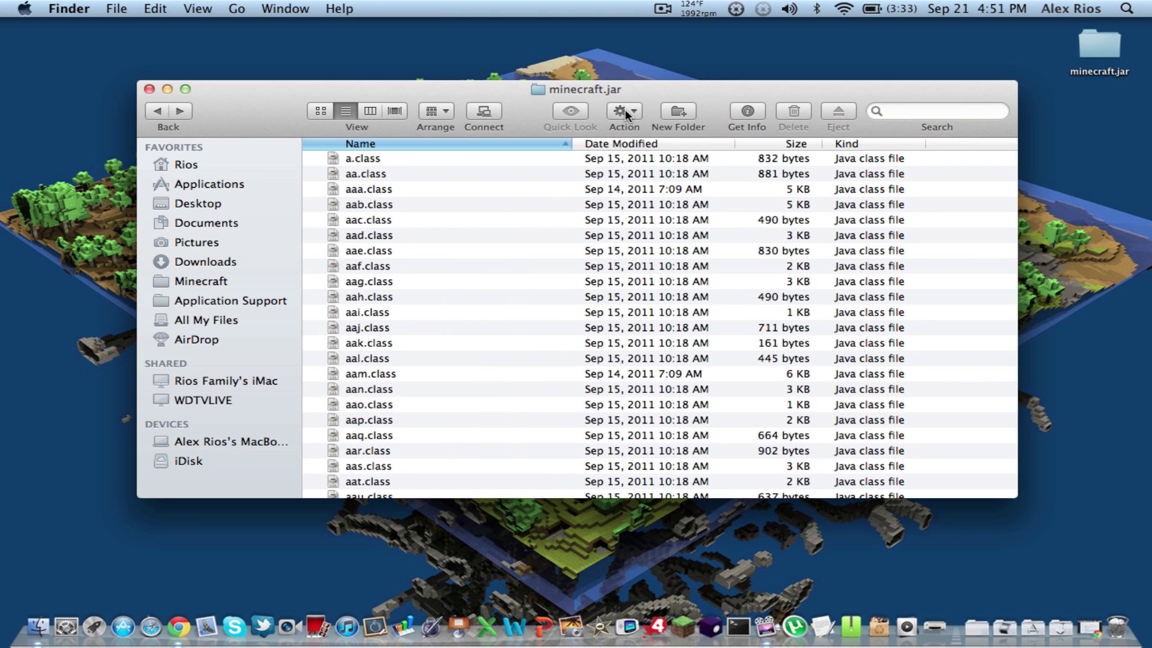
Paste the copied mod files into the minecraft.jar folder, replacing the existing qs.class.
click(625, 109)
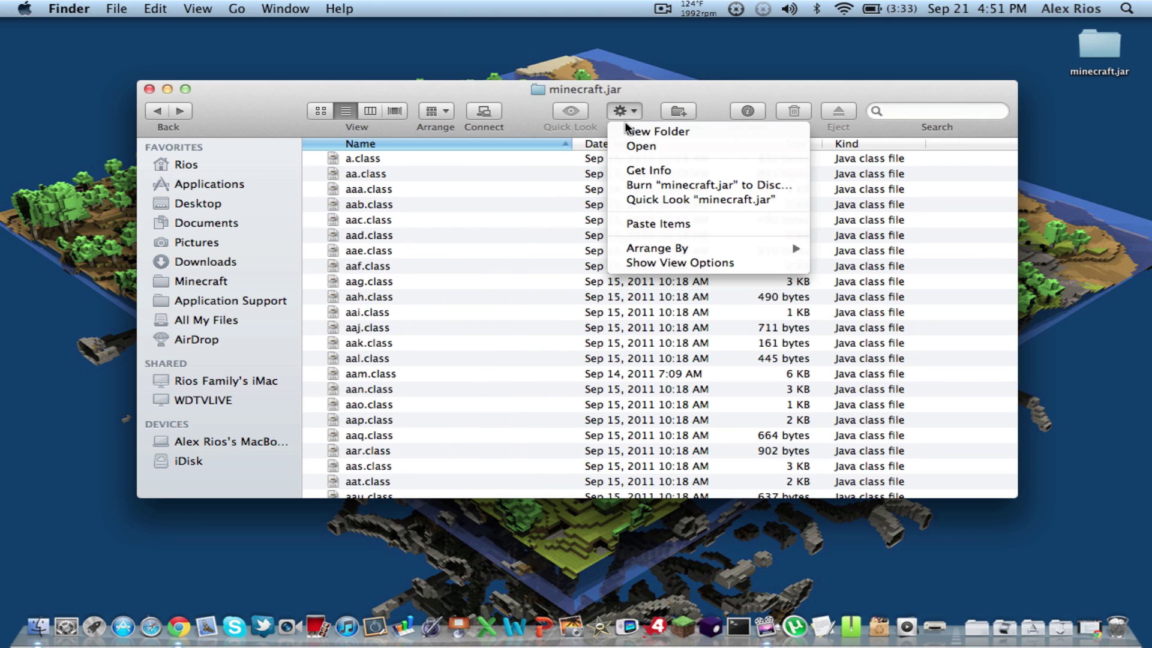
click(635, 225)
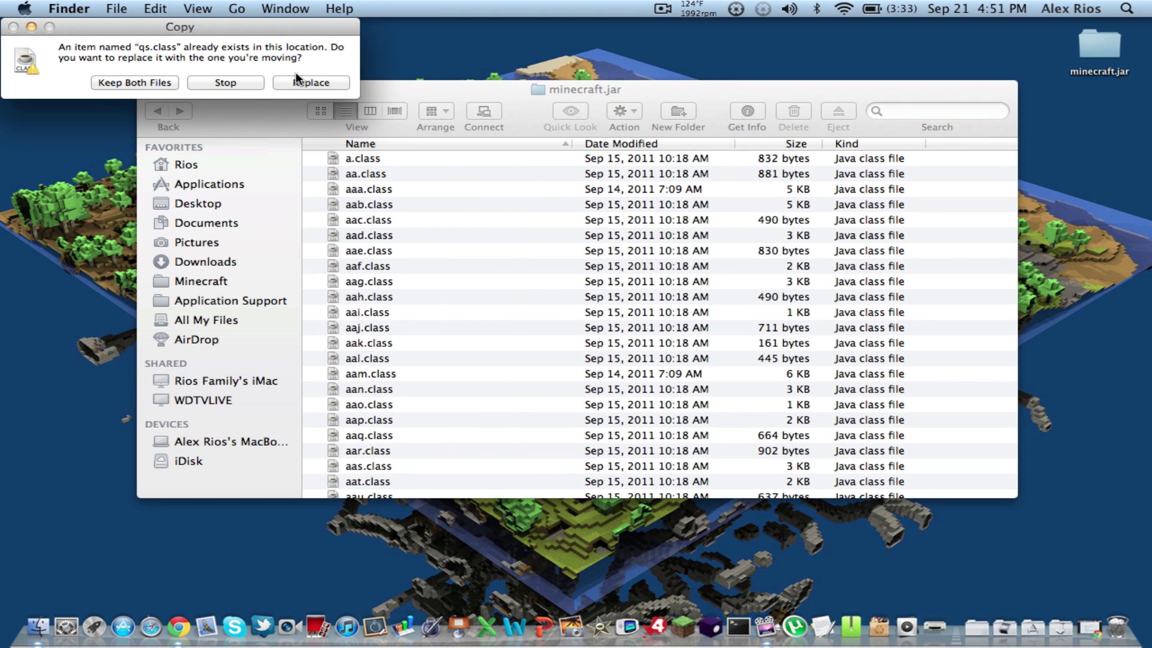
click(296, 78)
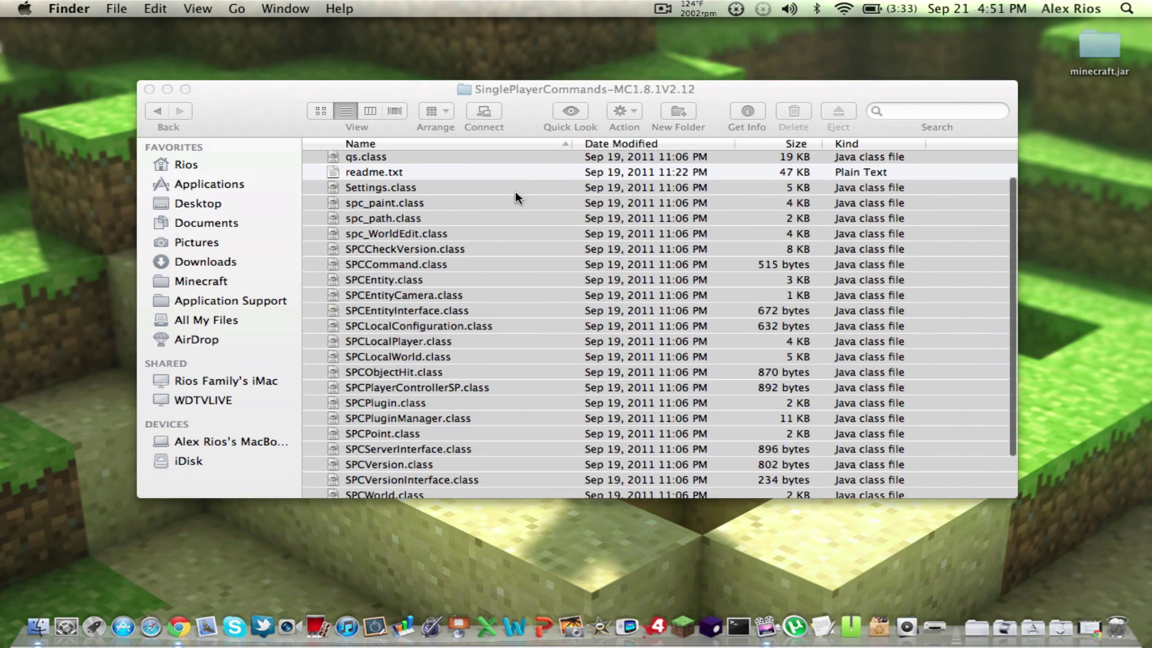
Copy only WorldEdit.jar from the Single Player Commands folder and paste it into Minecraft's bin folder.
key(super+a)
super+click(374, 172)
scroll(355, 196, up, 2)
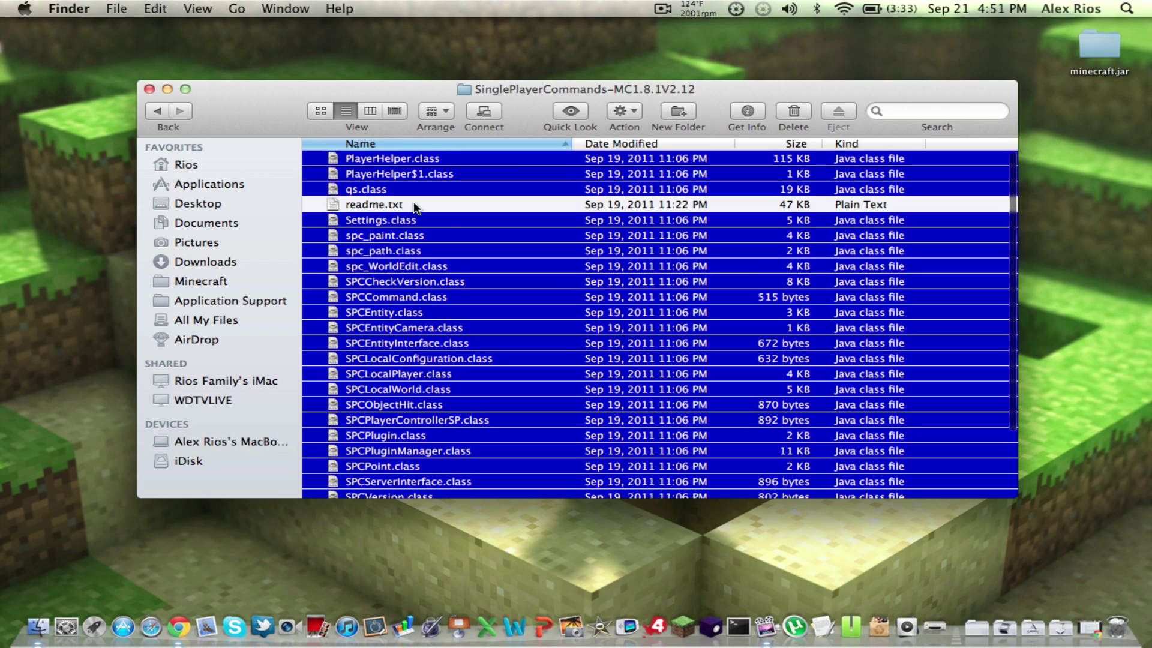
scroll(413, 179, down, 5)
super+click(384, 475)
click(405, 476)
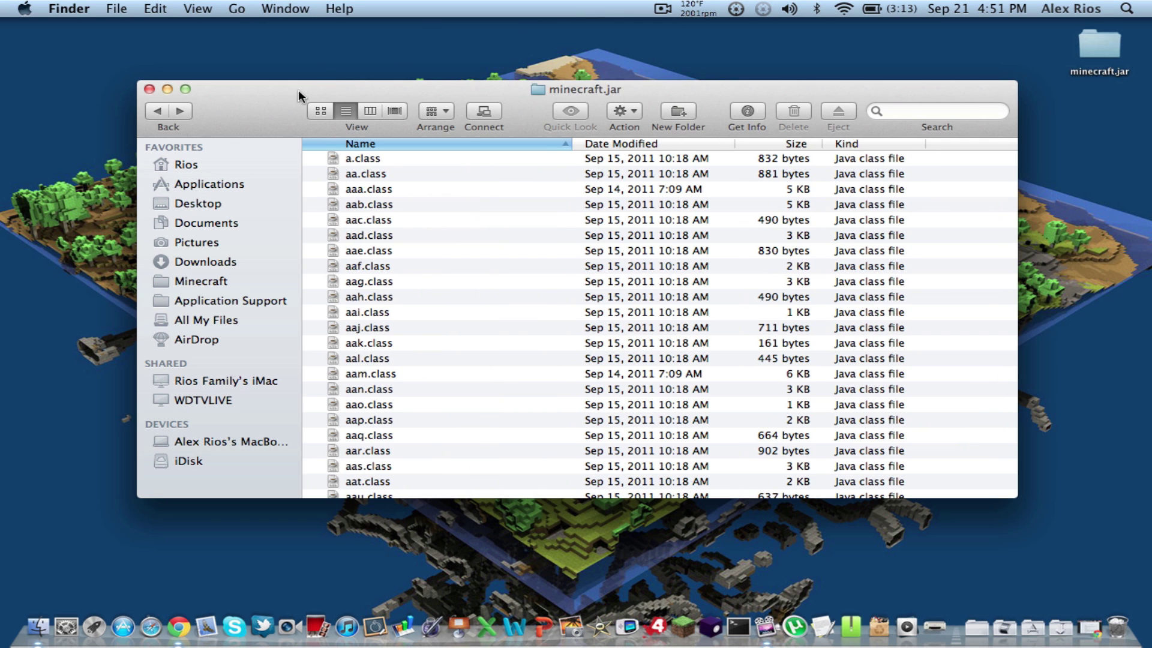
click(159, 114)
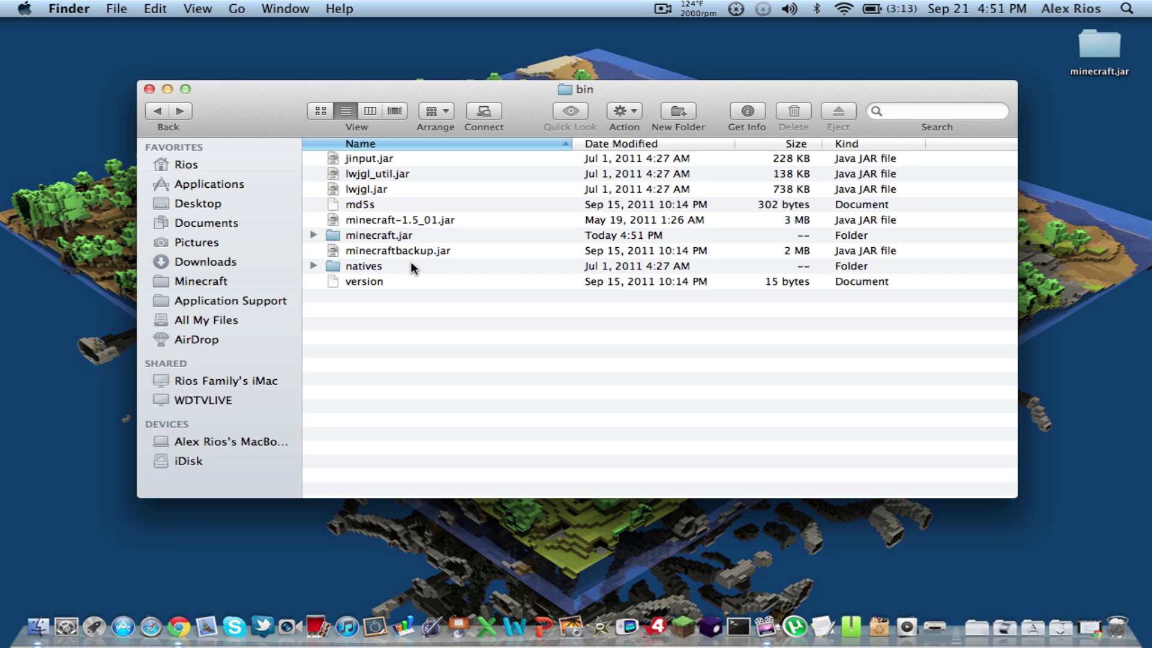
key(super+v)
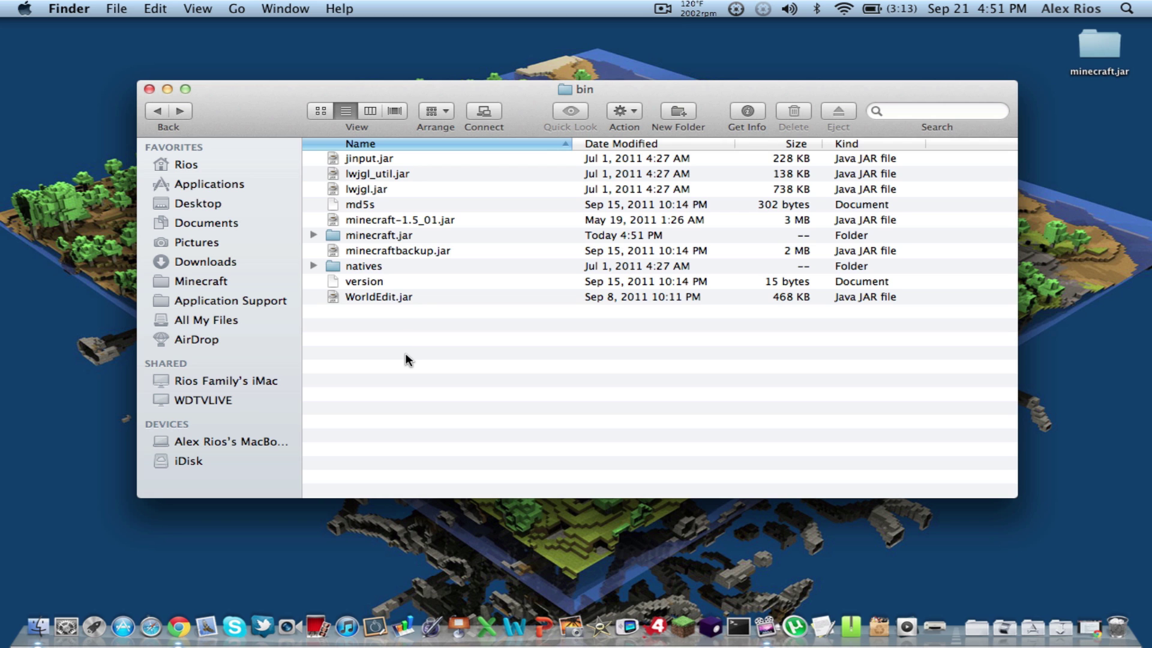
Close the bin and SinglePlayerCommands Finder windows on both desktops.
click(149, 90)
key(ctrl+Right)
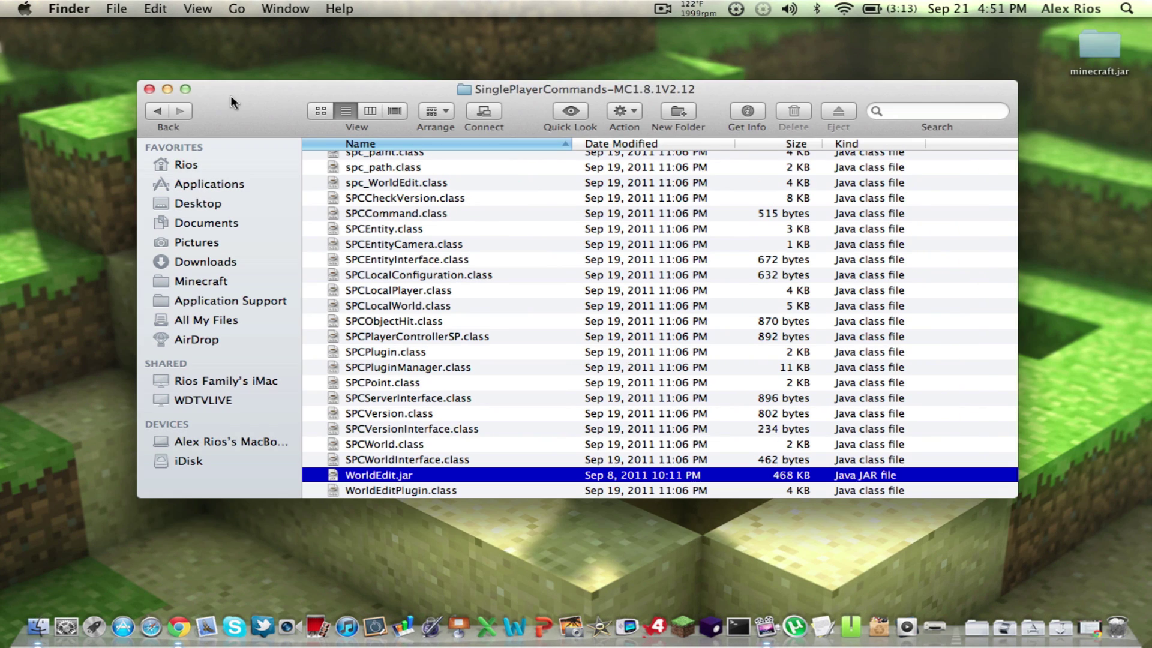
click(150, 89)
key(ctrl+Right)
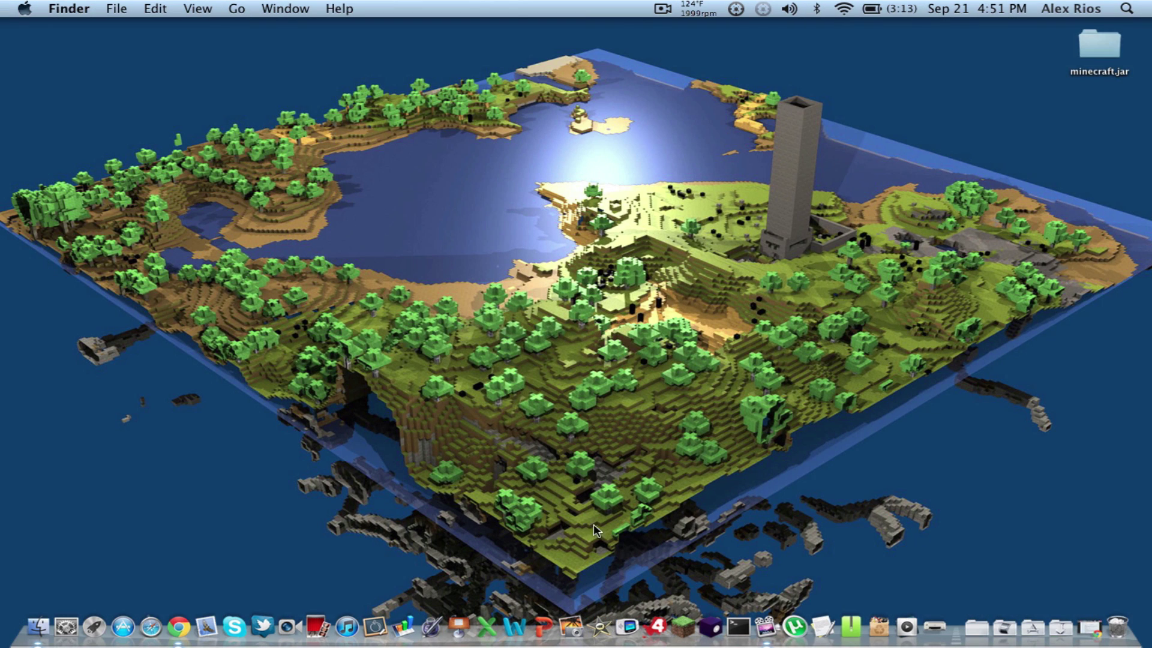
Launch Minecraft, enlarge the launcher window, and log in with the remembered account.
click(699, 627)
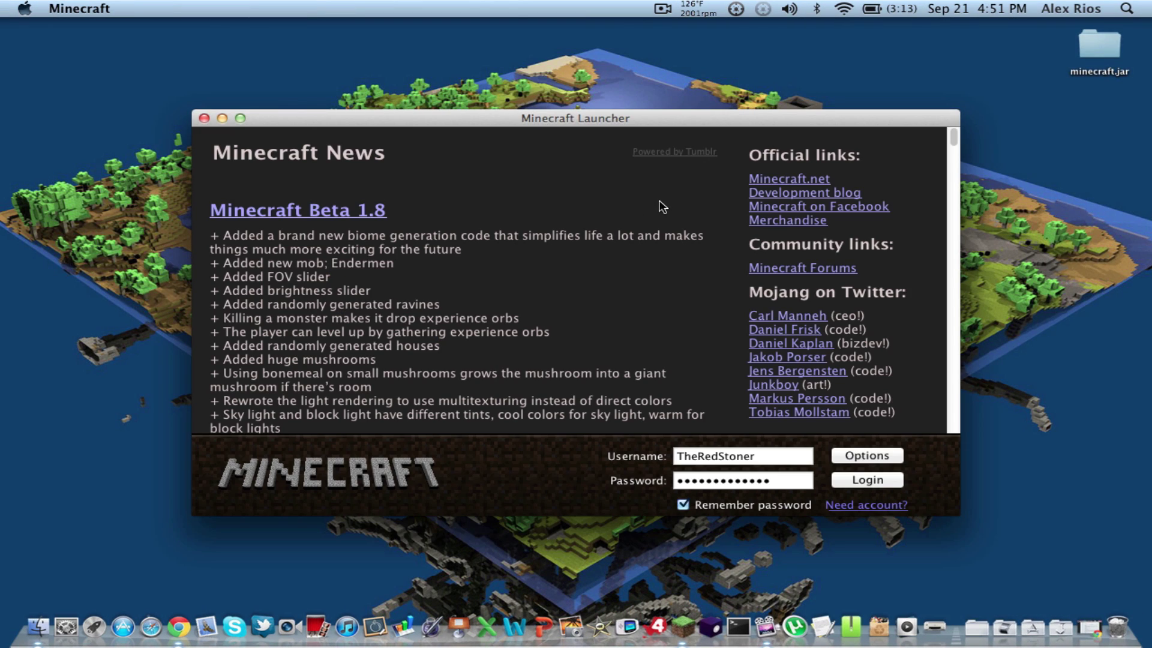
click(240, 118)
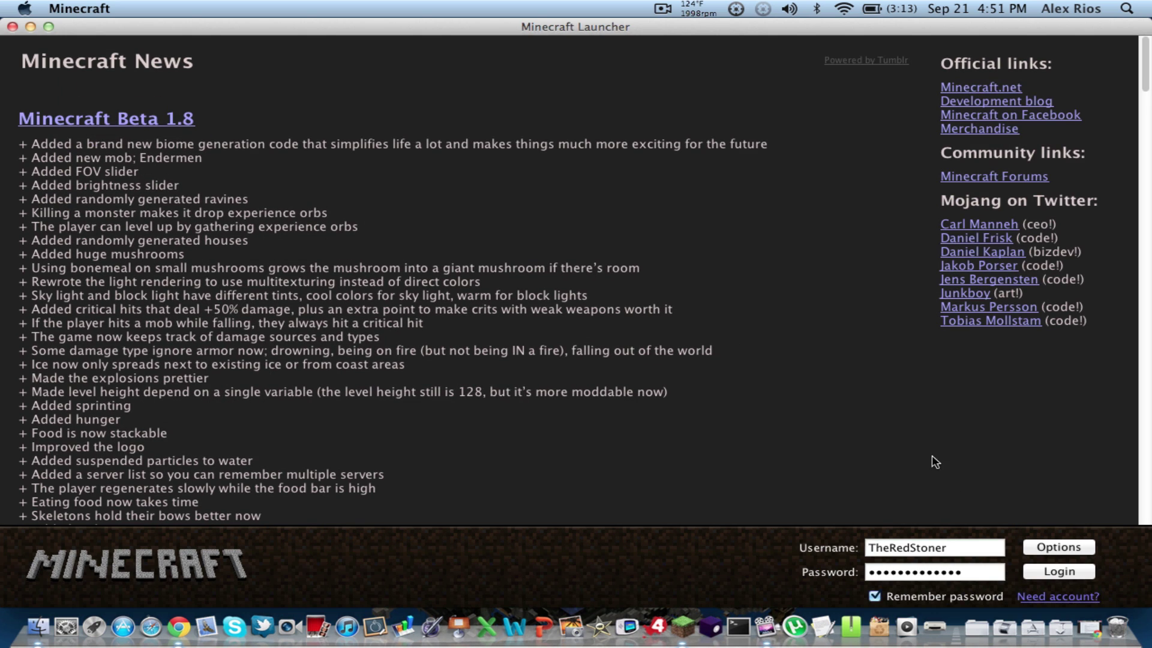
click(1039, 568)
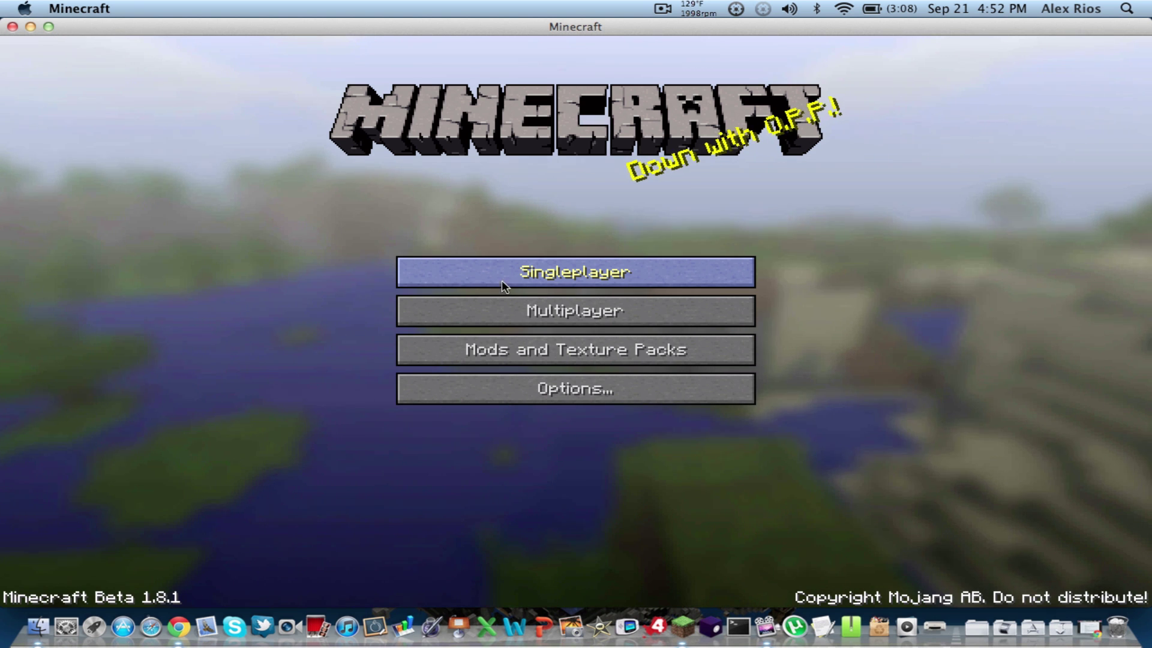
Load the single-player world named 1.8.
click(702, 278)
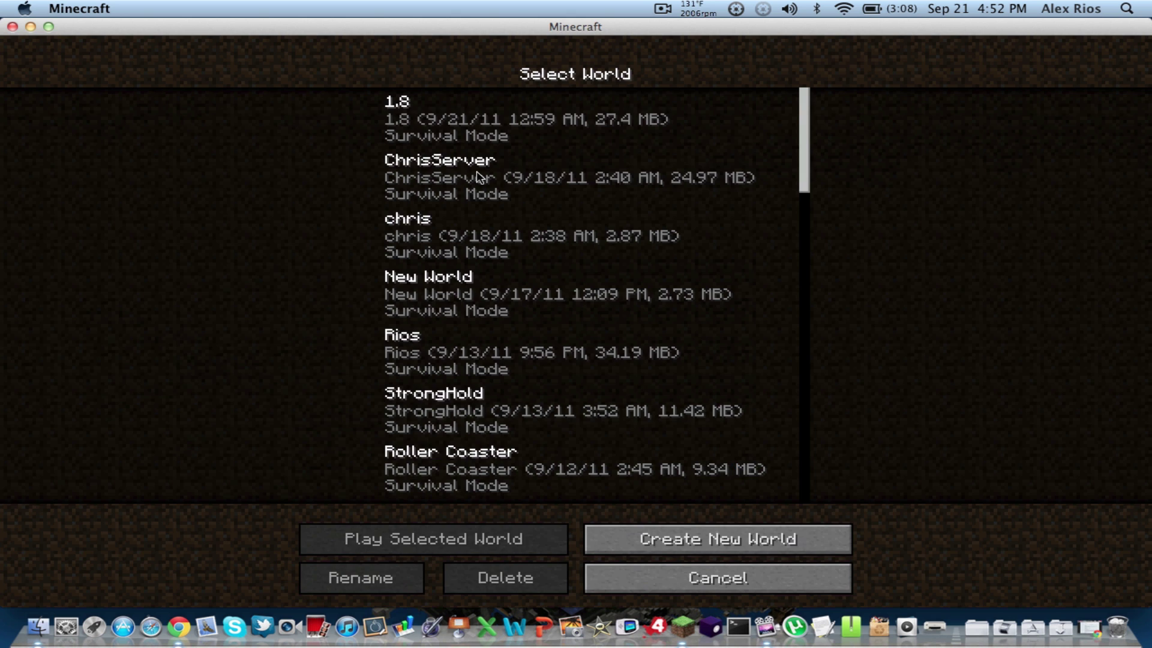
click(478, 135)
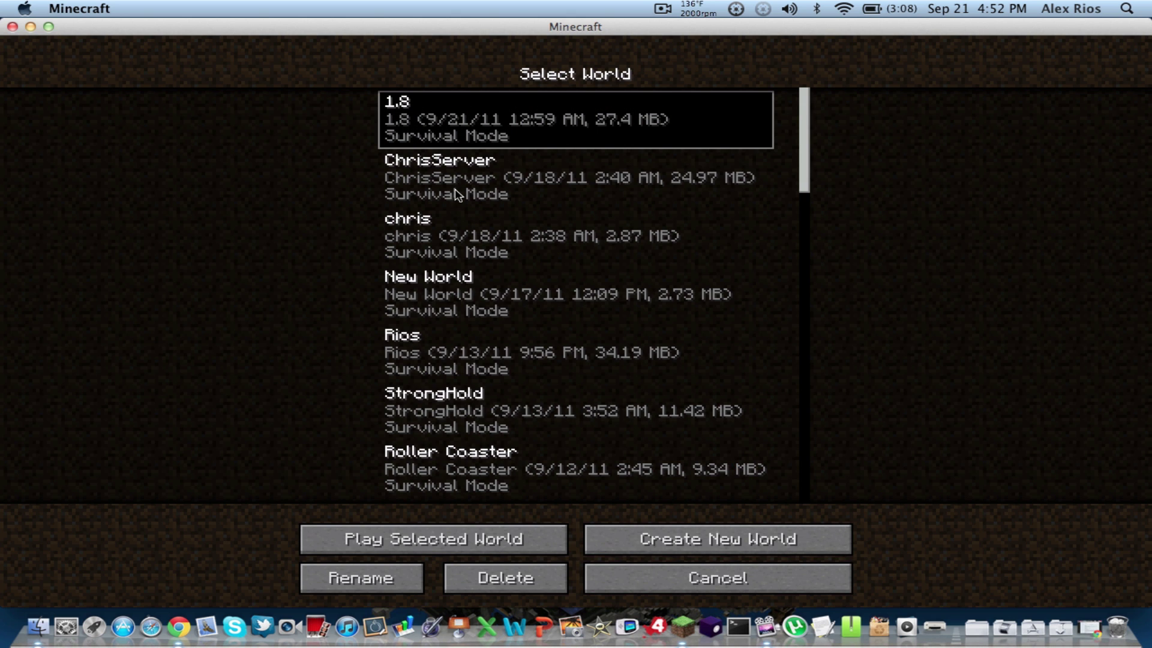
click(418, 535)
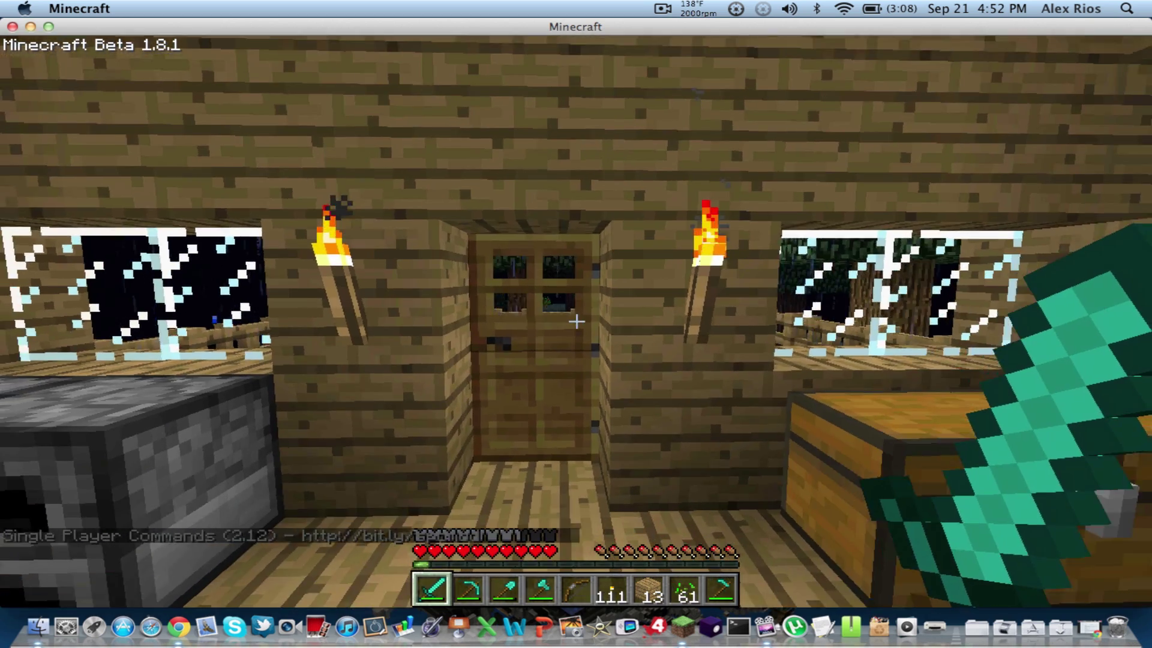
key(Escape)
click(576, 321)
drag(648, 154, 585, 149)
key(Escape)
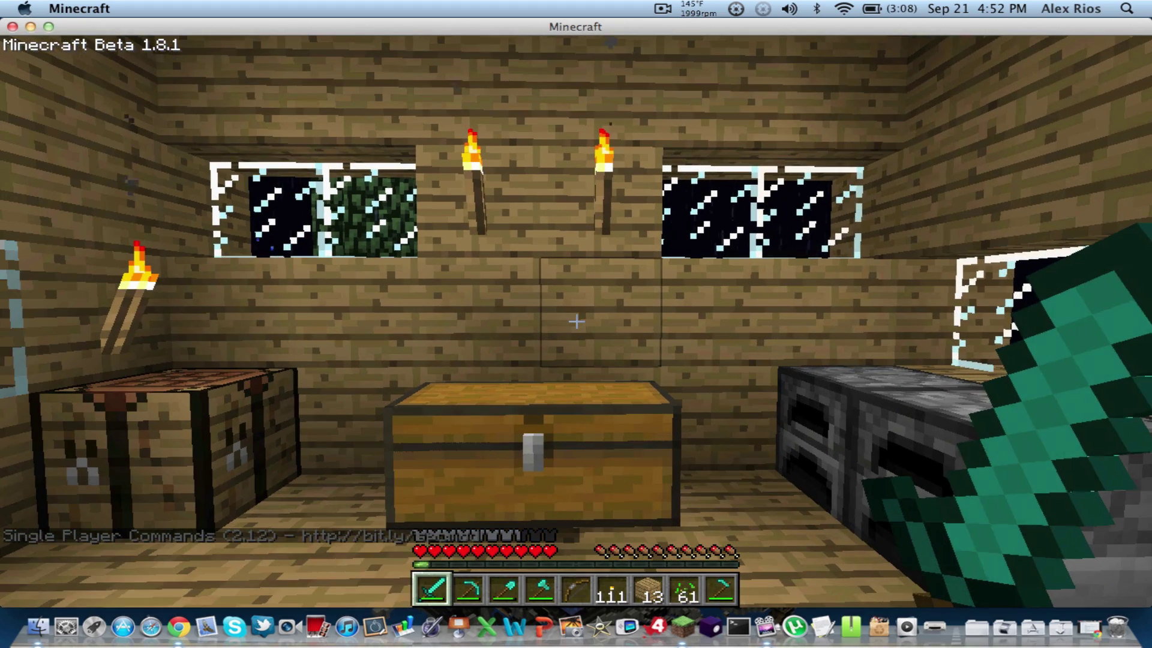
key(t)
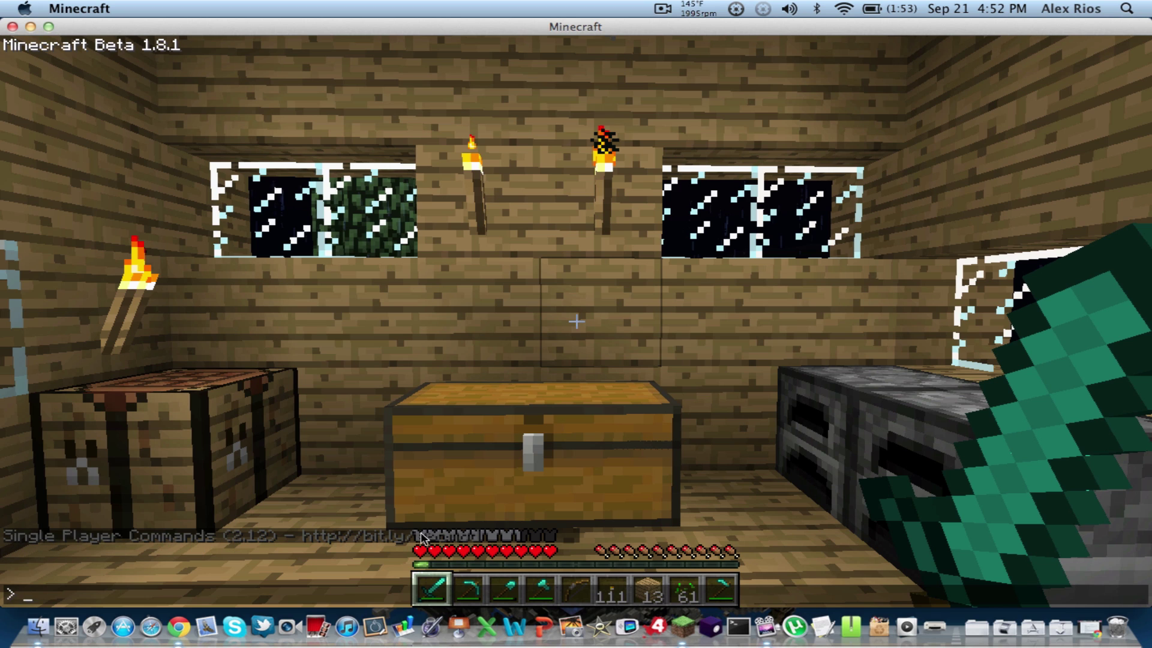
key(Escape)
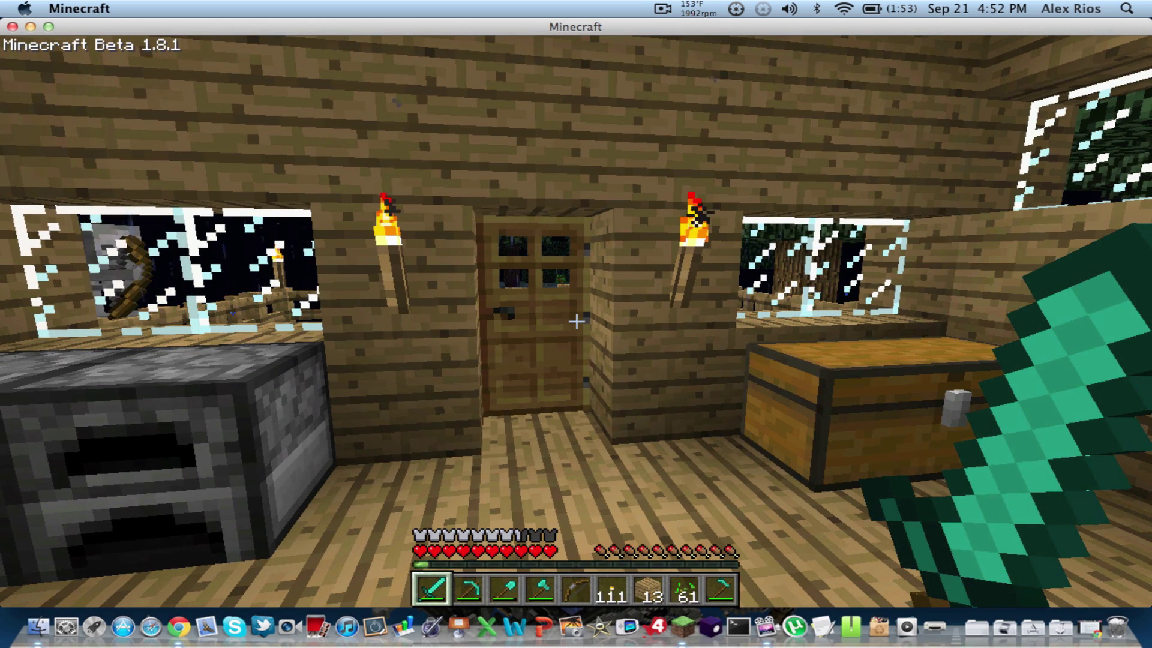
Test the mod inside the house by turning flying on, descending, and turning flying off with the /fly command.
key(t)
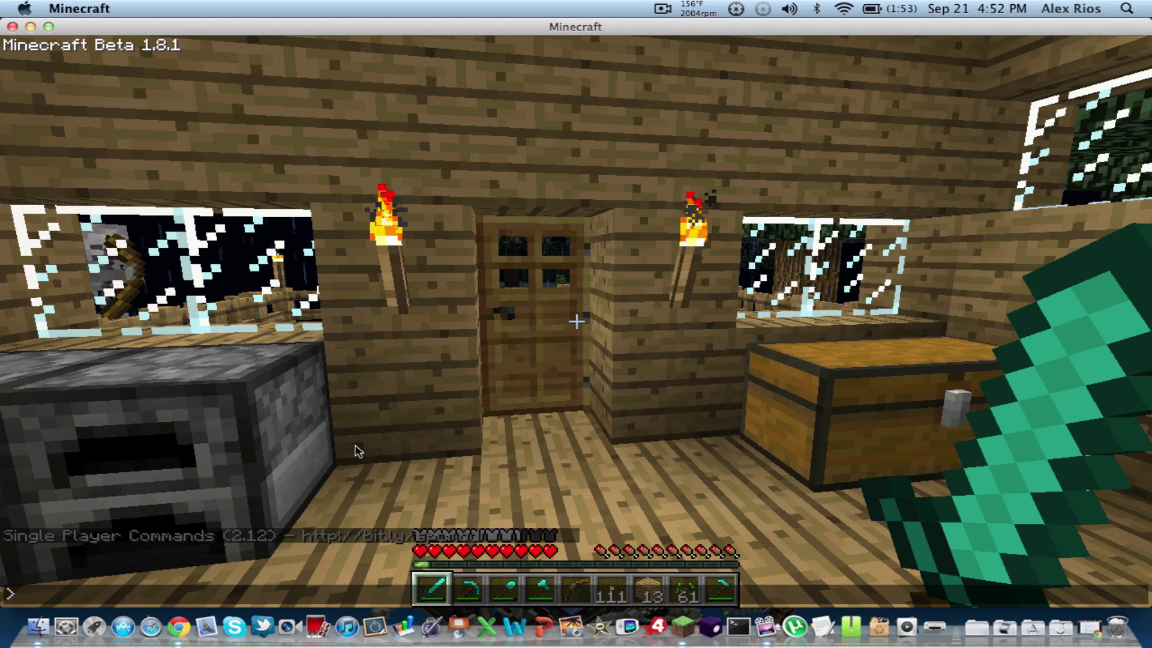
key(Return)
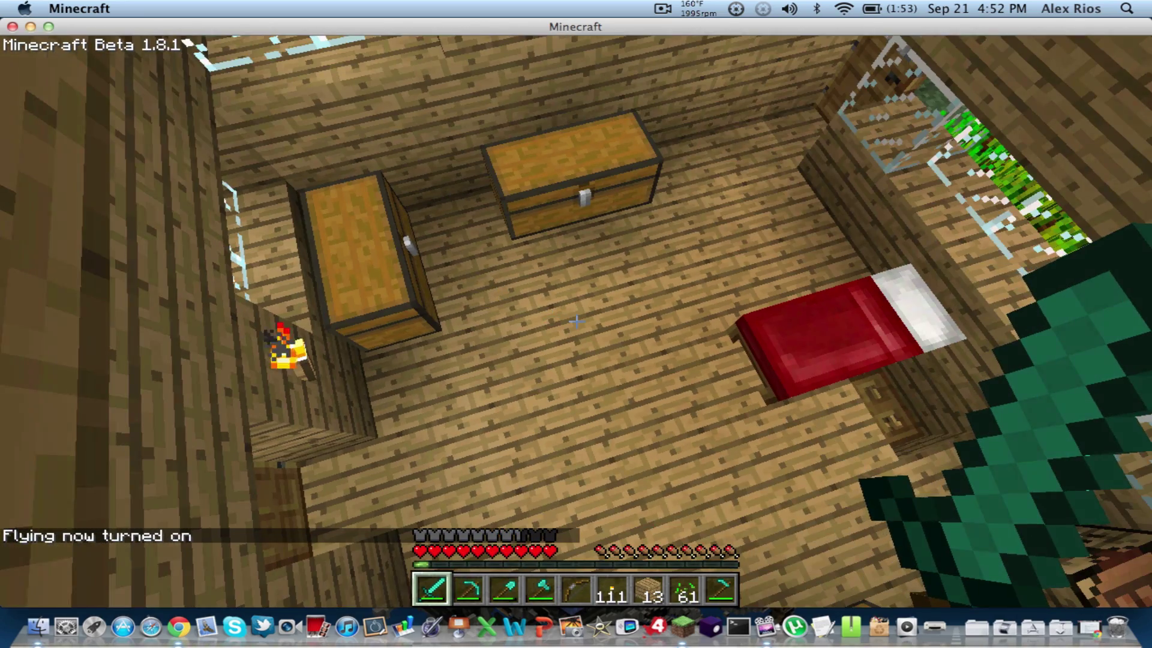
key(shift)
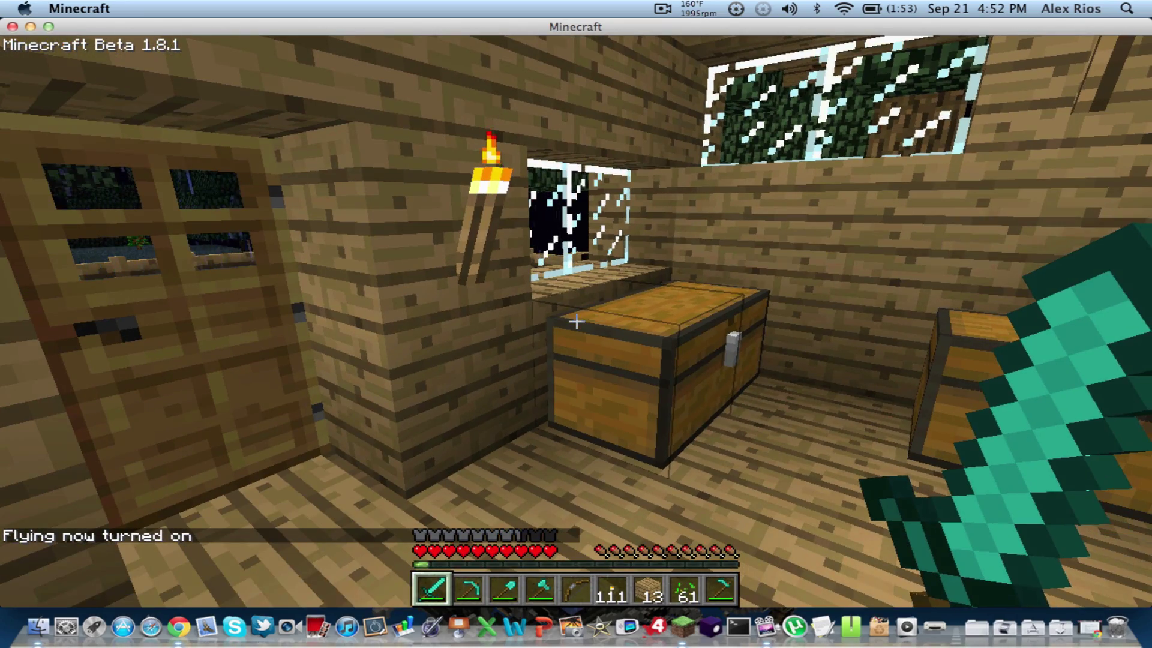
text(t/fly)
key(Return)
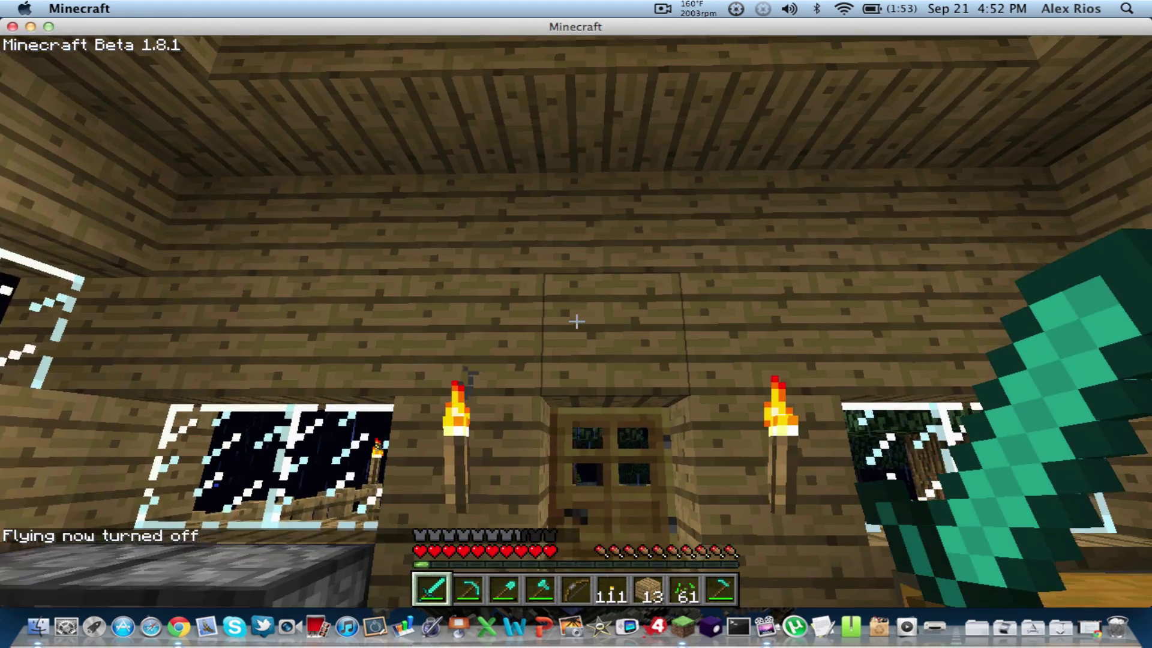
Open the in-game chat prompt for another command.
key(t)
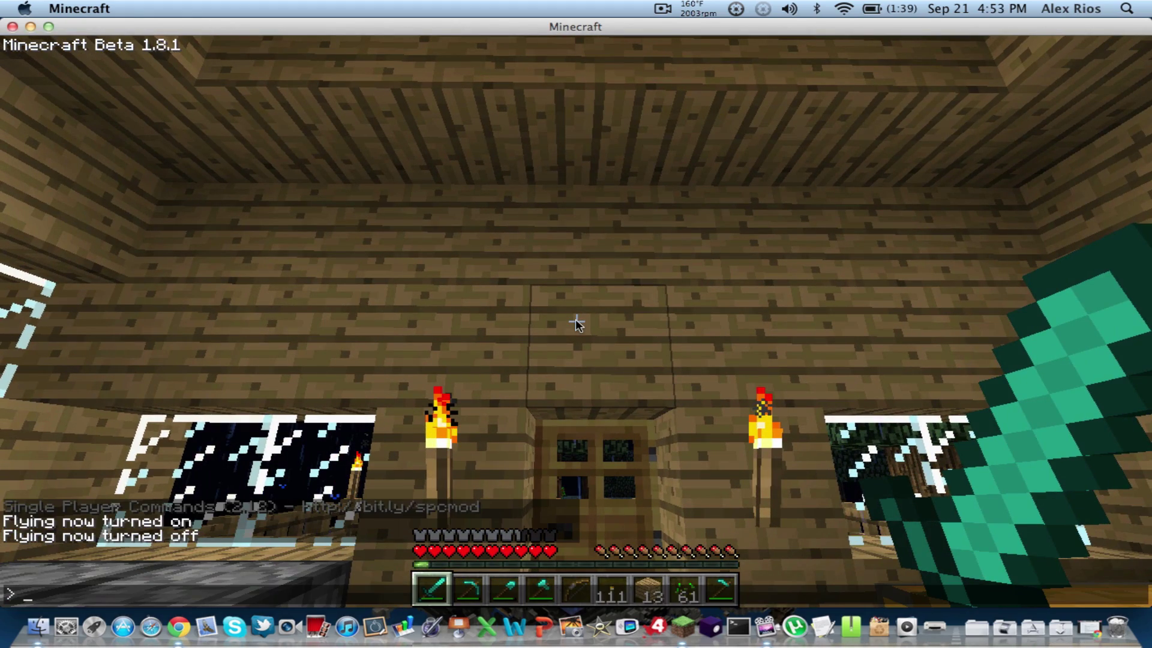